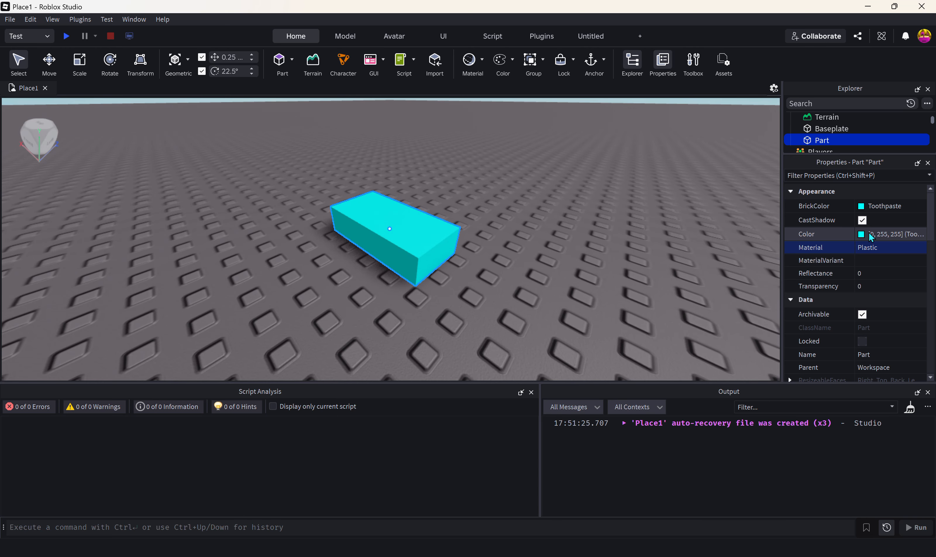
Step: Try the part's BrickColor in a dark green, a violet and Lily white
{"action": "left_click", "coordinate": [861, 207]}
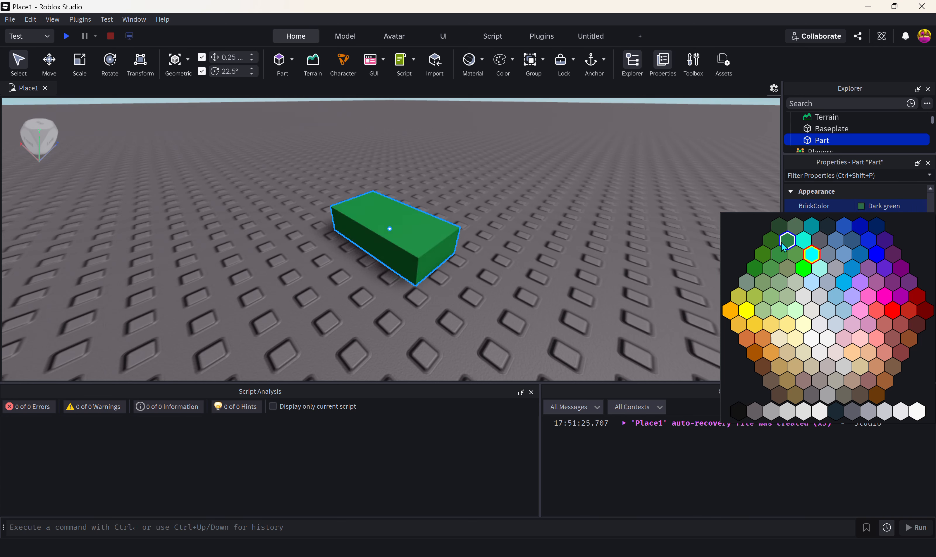
{"action": "left_click", "coordinate": [771, 240]}
{"action": "left_click", "coordinate": [859, 207]}
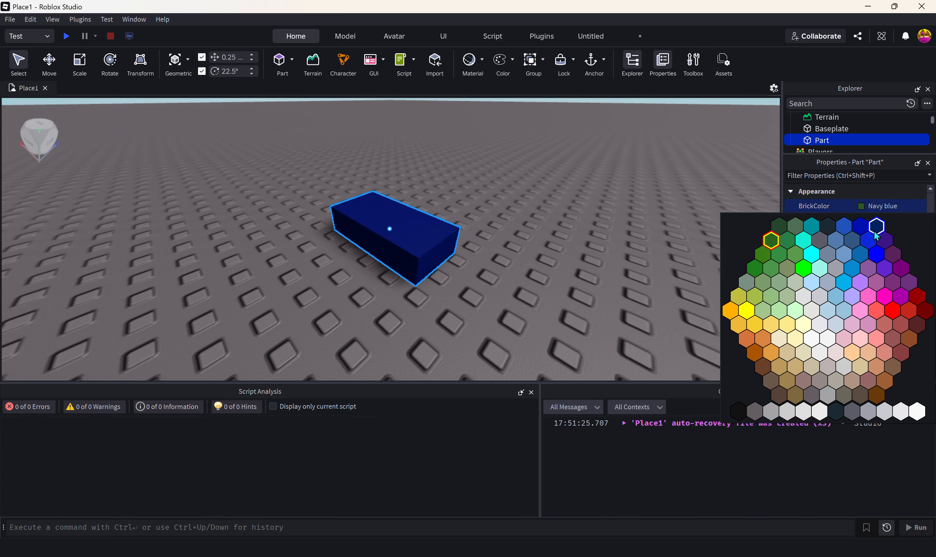
{"action": "left_click", "coordinate": [881, 268]}
{"action": "left_click", "coordinate": [877, 208]}
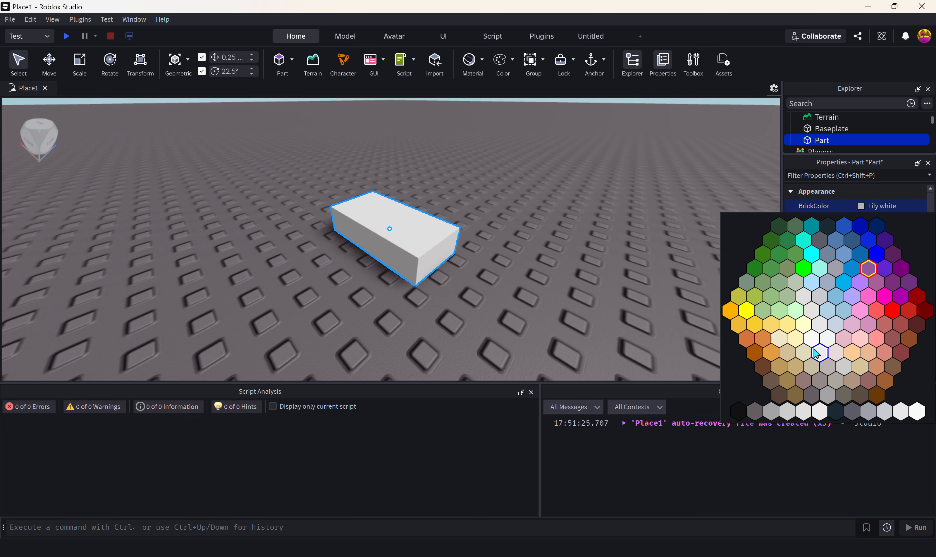
{"action": "left_click", "coordinate": [820, 352]}
Step: Cycle the part's BrickColor through Lime green and a dark red, ending on Toothpaste
{"action": "left_click", "coordinate": [858, 207]}
{"action": "left_click", "coordinate": [803, 268]}
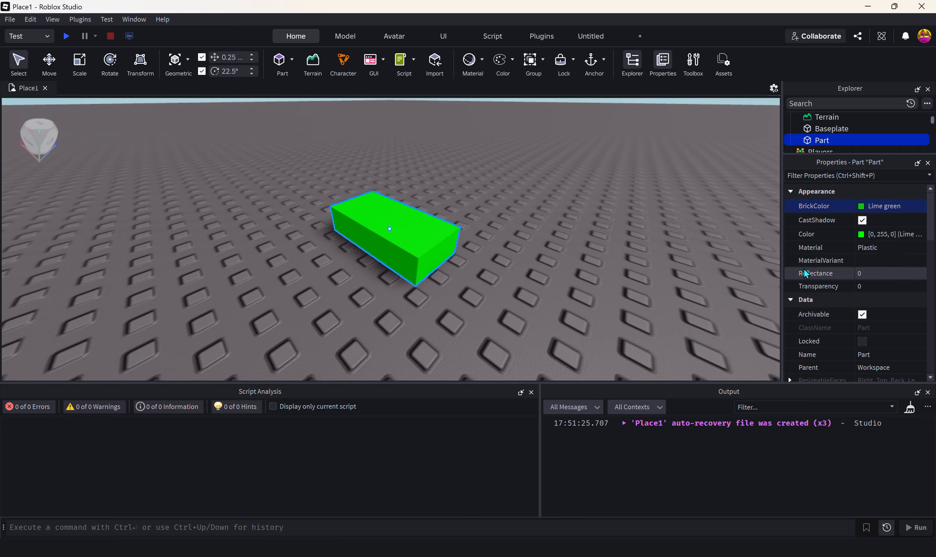
{"action": "left_click", "coordinate": [862, 206]}
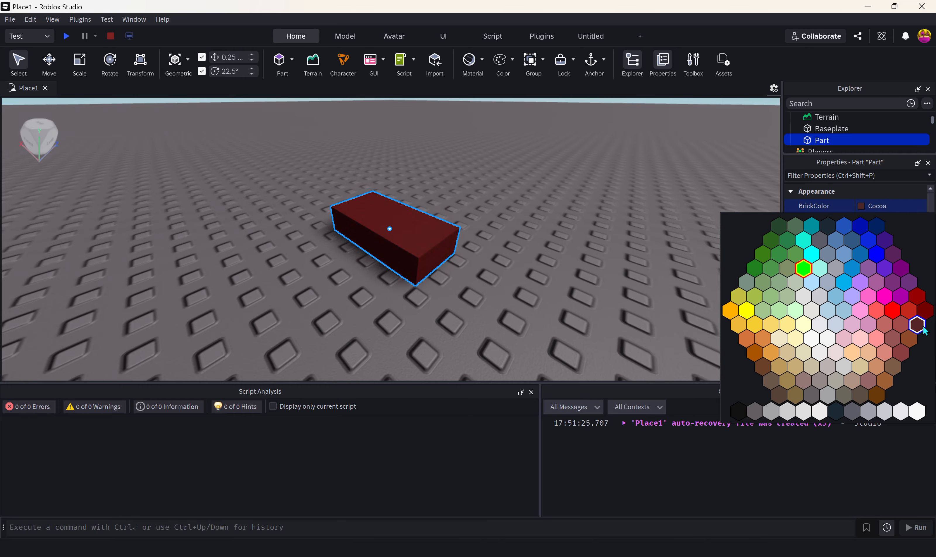
{"action": "left_click", "coordinate": [925, 309]}
{"action": "left_click", "coordinate": [862, 207]}
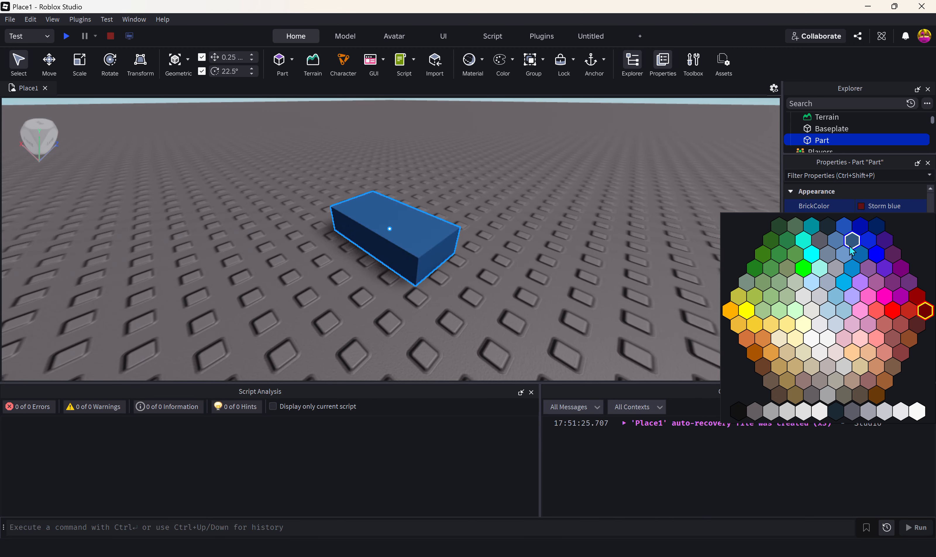
{"action": "left_click", "coordinate": [821, 255]}
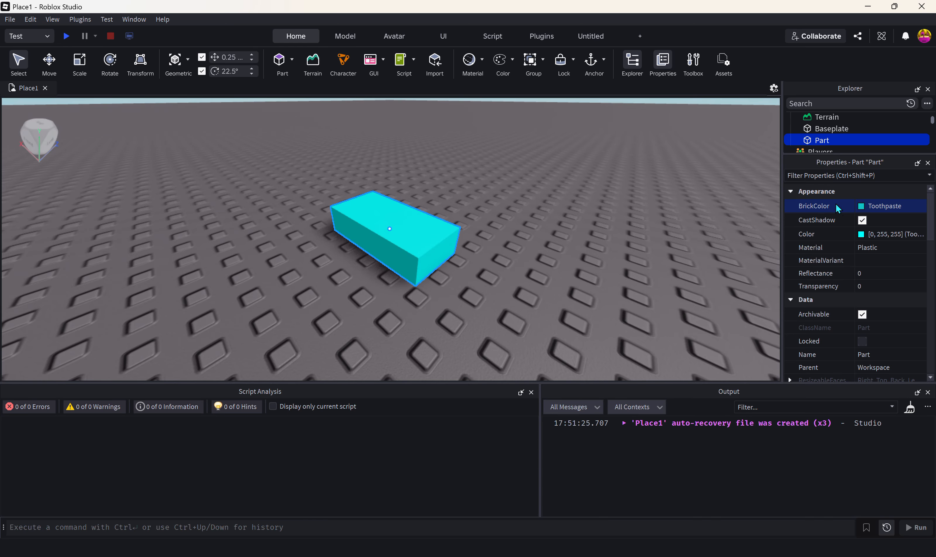
Step: Open the color picker for the part's Color property and accept #00ffff
{"action": "left_click", "coordinate": [861, 235]}
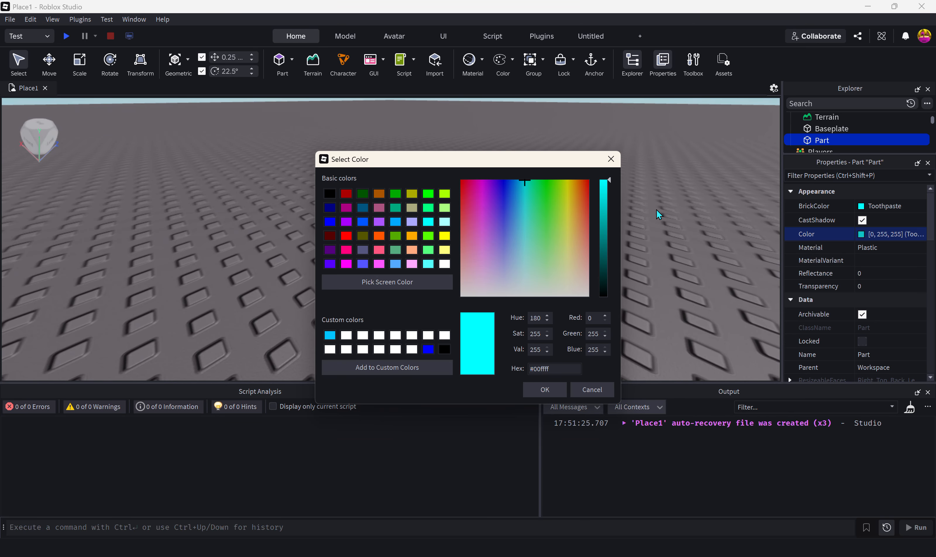
{"action": "left_click_drag", "start_coordinate": [606, 181], "coordinate": [594, 161]}
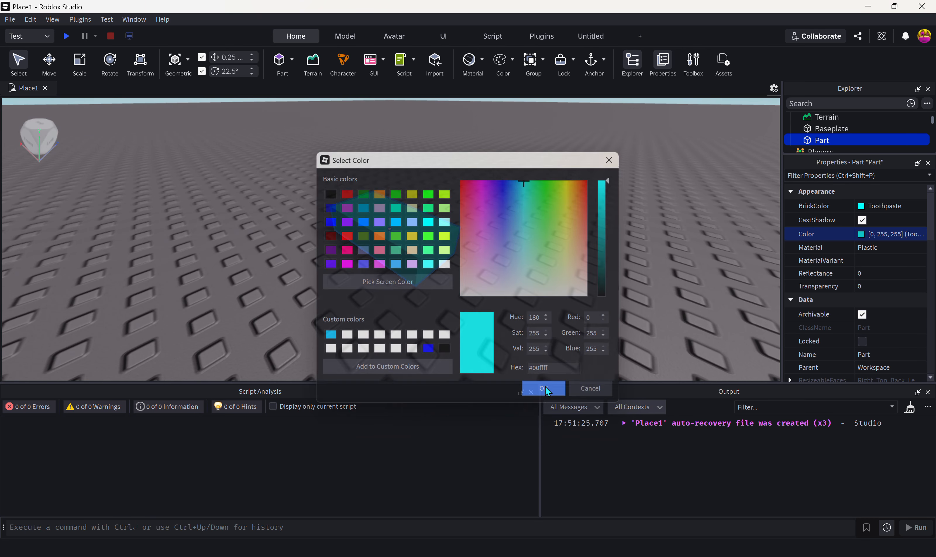
{"action": "left_click", "coordinate": [545, 387]}
Step: Try the Brick, Carpet and Salt materials on the part
{"action": "left_click", "coordinate": [889, 247]}
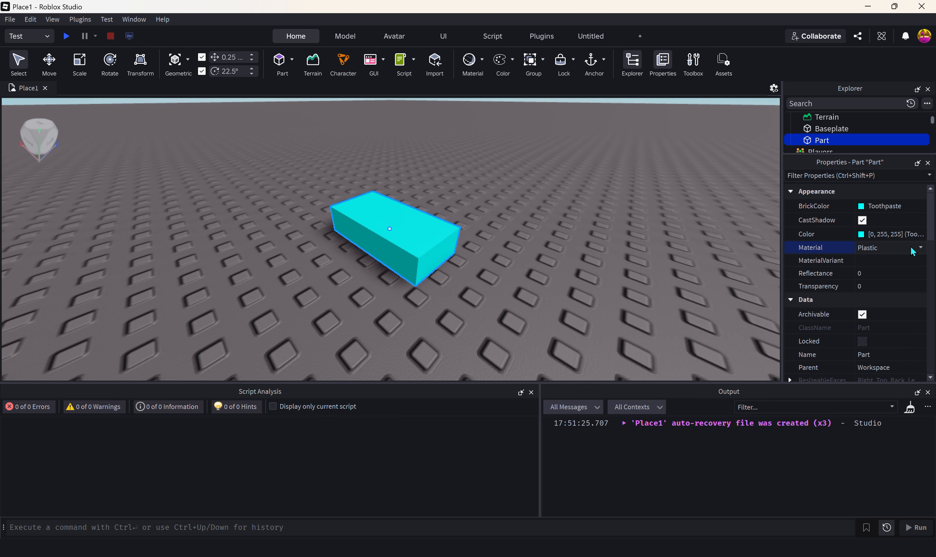
{"action": "left_click", "coordinate": [911, 248]}
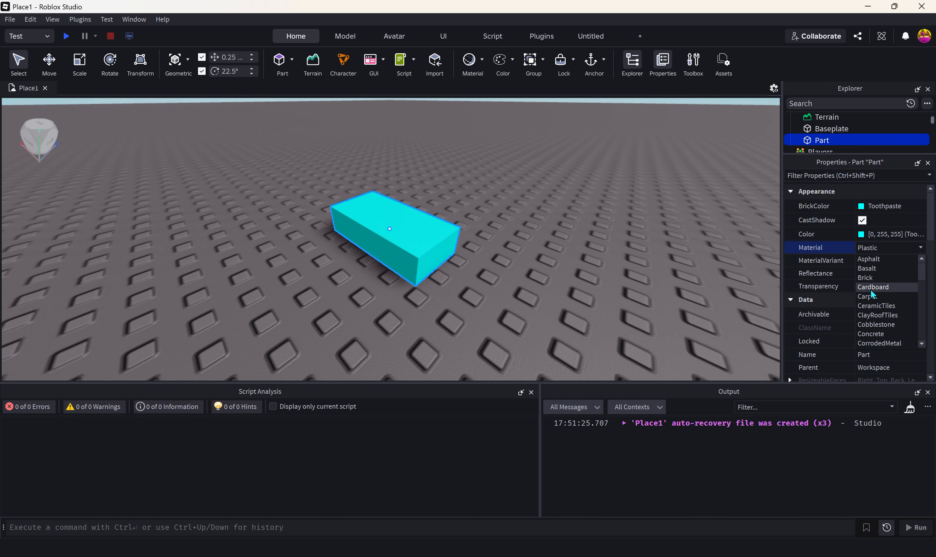
{"action": "left_click", "coordinate": [872, 278]}
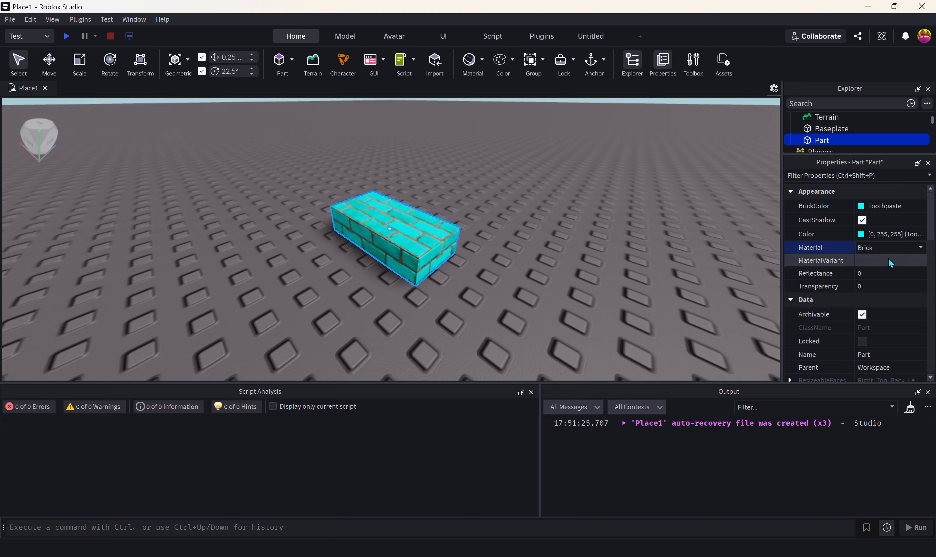
{"action": "left_click", "coordinate": [882, 246]}
{"action": "left_click", "coordinate": [877, 294]}
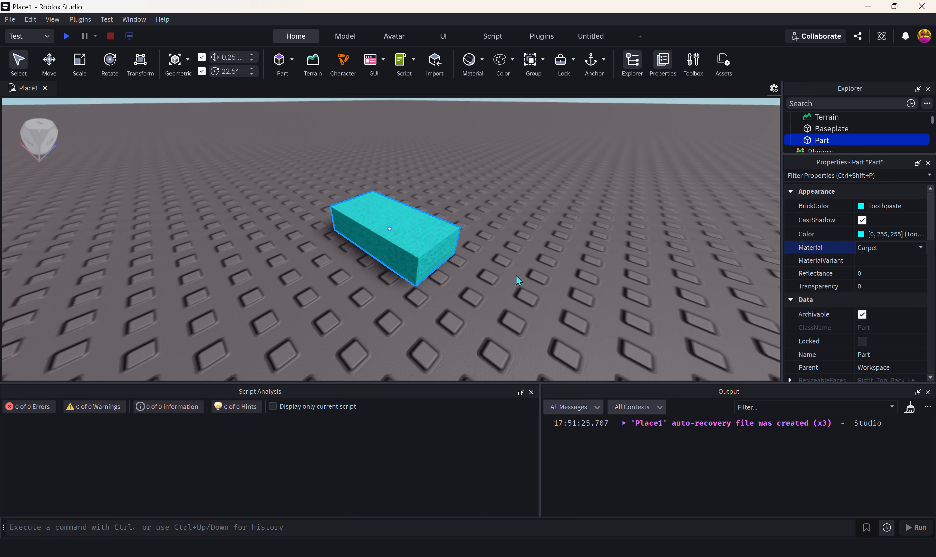
{"action": "left_click", "coordinate": [896, 248]}
{"action": "scroll", "coordinate": [891, 300], "scroll_direction": "down", "scroll_amount": 8}
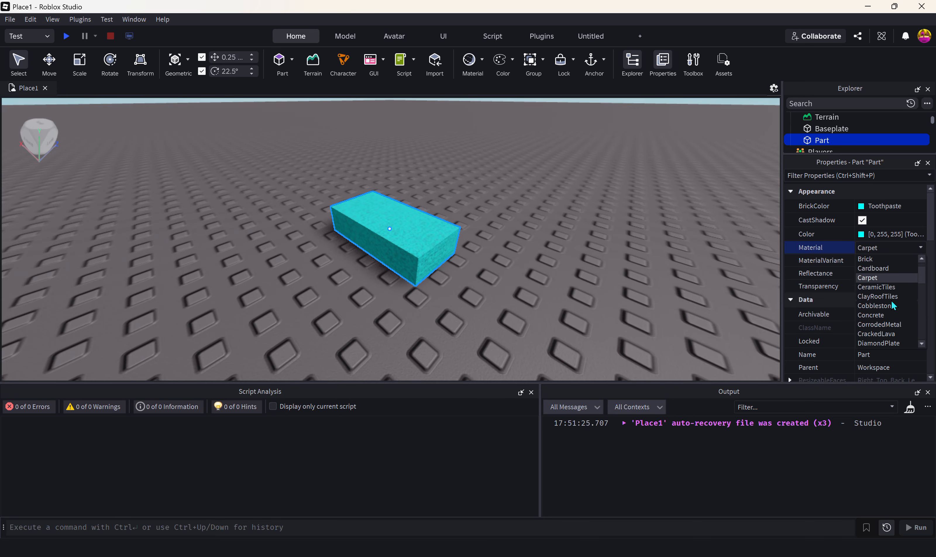
{"action": "left_click", "coordinate": [870, 324]}
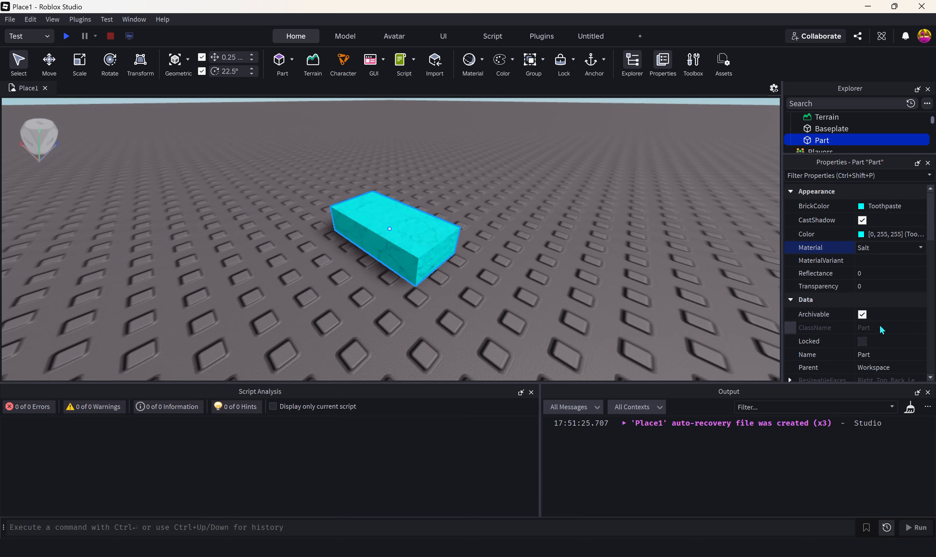
Step: Set the part's material to Snow
{"action": "left_click", "coordinate": [881, 250]}
{"action": "scroll", "coordinate": [895, 338], "scroll_direction": "down", "scroll_amount": 1}
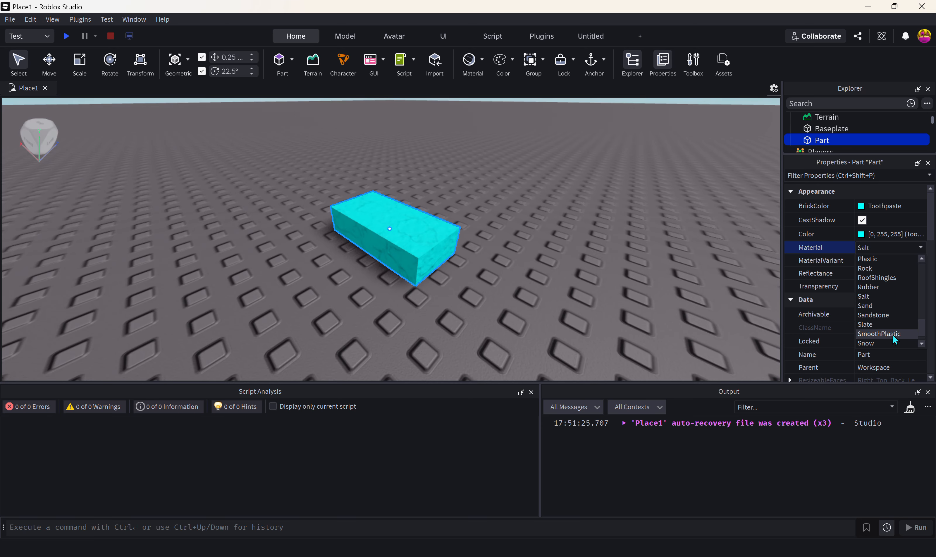
{"action": "left_click", "coordinate": [886, 344]}
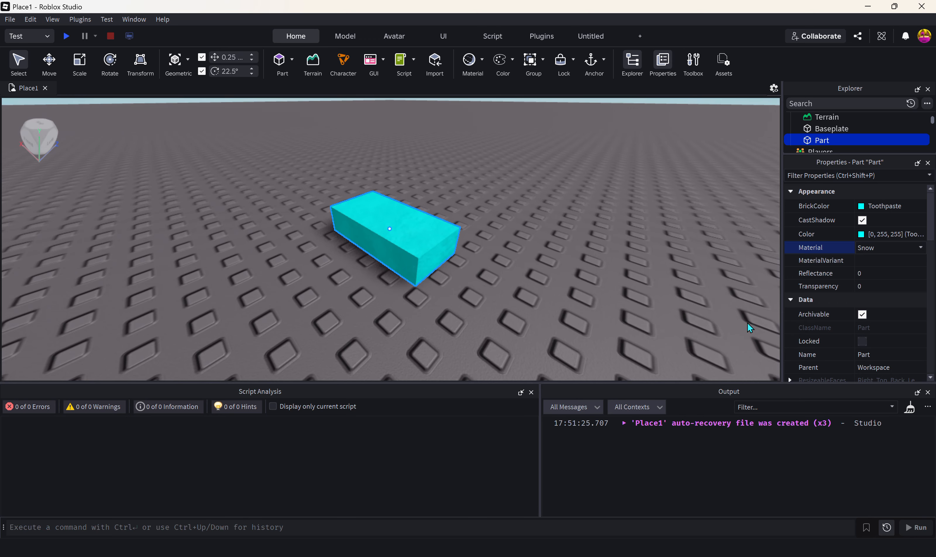
Step: Try Pearl as the part's BrickColor and settle on Lime green
{"action": "left_click", "coordinate": [872, 206]}
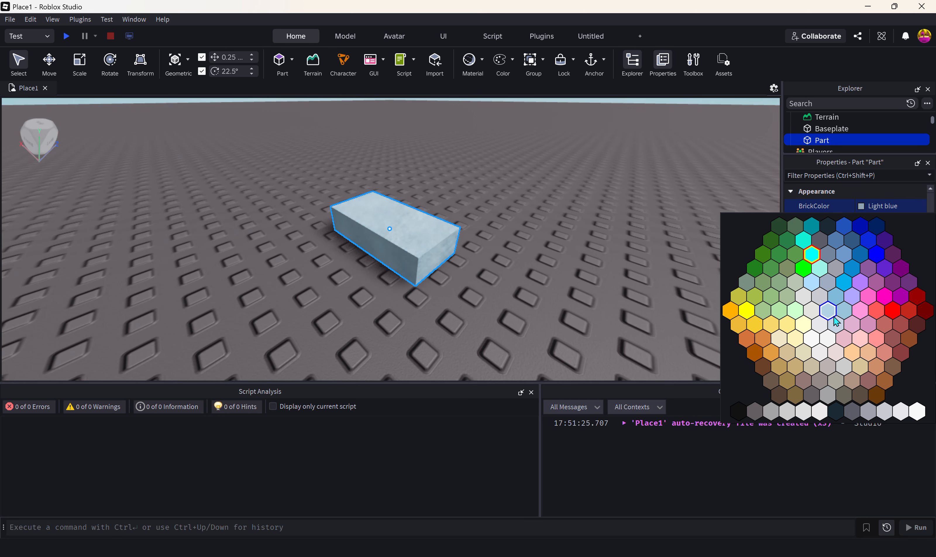
{"action": "left_click", "coordinate": [898, 409]}
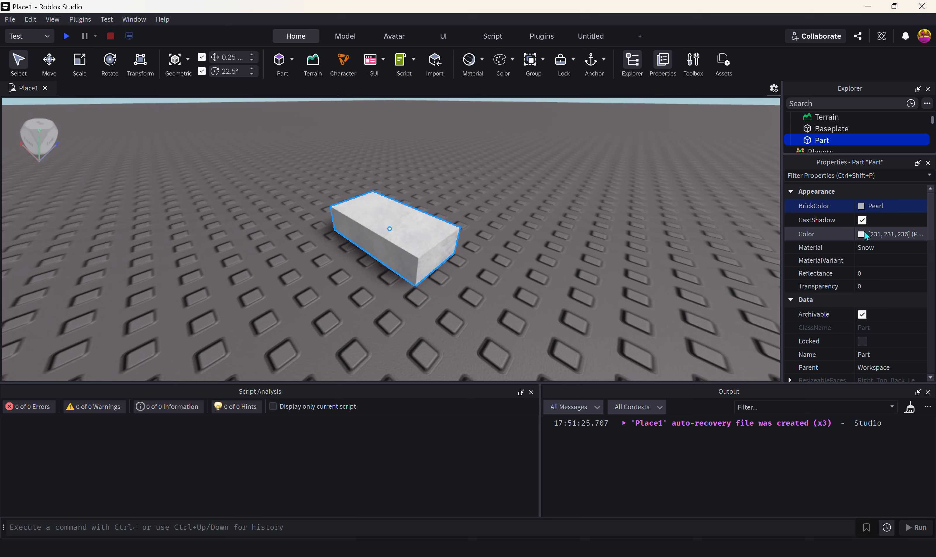
{"action": "left_click", "coordinate": [863, 205]}
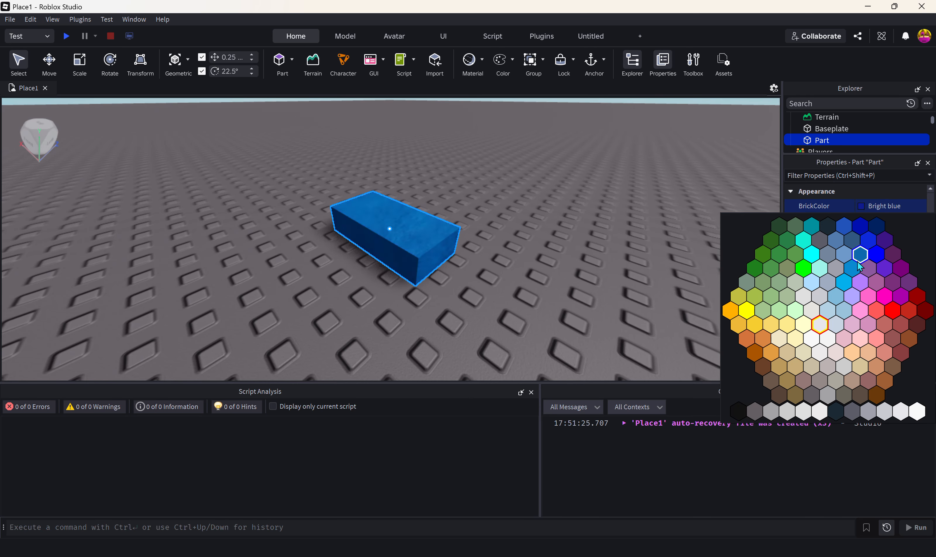
{"action": "left_click", "coordinate": [805, 268]}
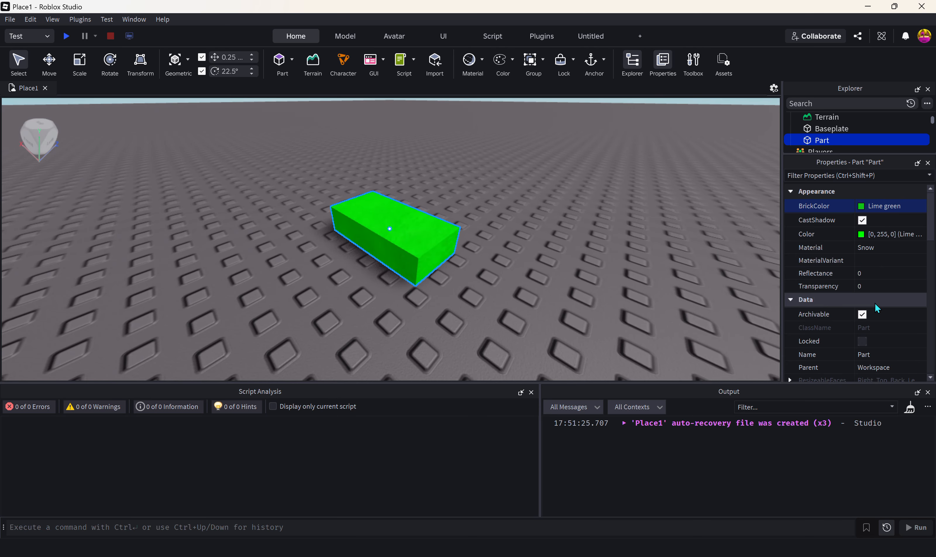
{"action": "left_click", "coordinate": [863, 206]}
{"action": "left_click", "coordinate": [864, 204]}
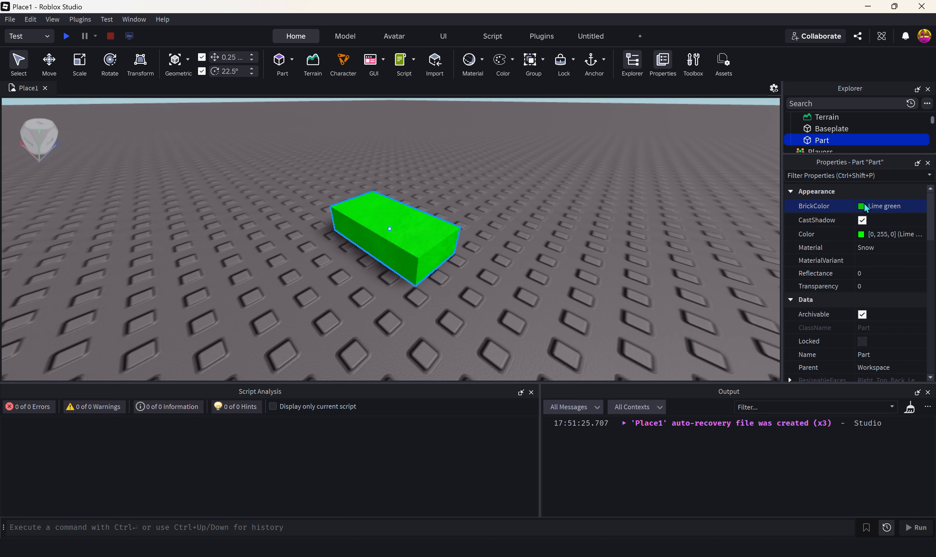
Step: Open the part's MaterialVariant and Reflectance properties for editing, leaving the reflectance at 0
{"action": "left_click", "coordinate": [860, 259]}
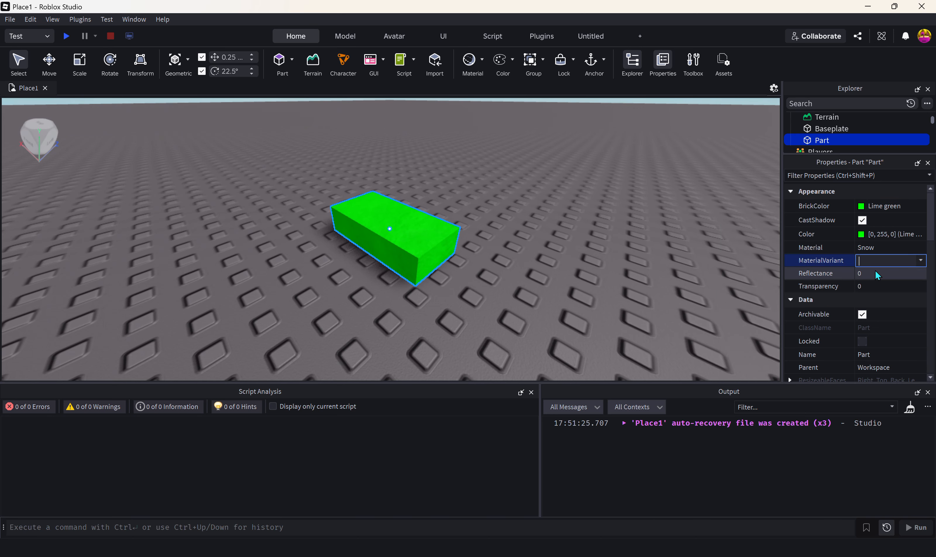
{"action": "left_click", "coordinate": [866, 276]}
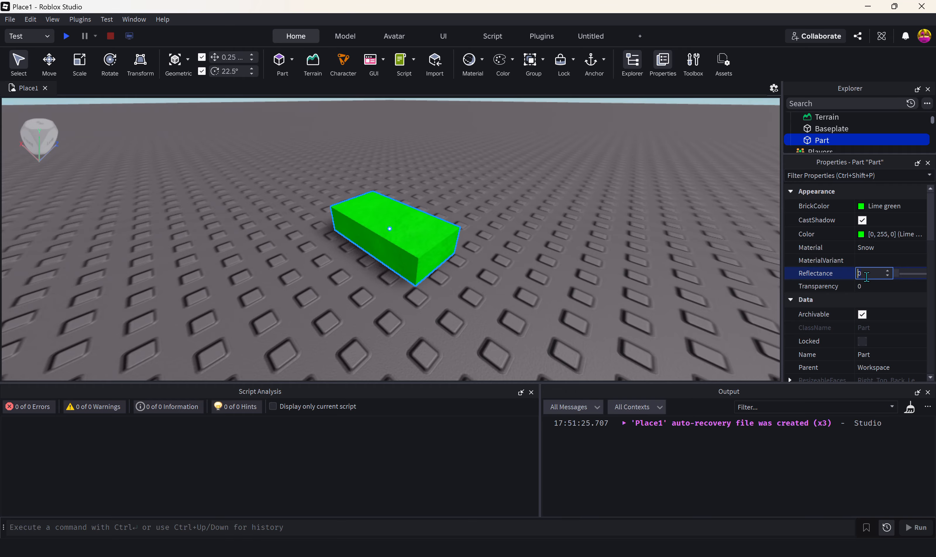
{"action": "mouse_move", "coordinate": [896, 272]}
{"action": "left_mouse_down"}
{"action": "mouse_move", "coordinate": [926, 275]}
{"action": "mouse_move", "coordinate": [893, 276]}
{"action": "left_mouse_up"}
Step: Try a transparency of 0.55 on the part and return it to 0
{"action": "left_click", "coordinate": [884, 287]}
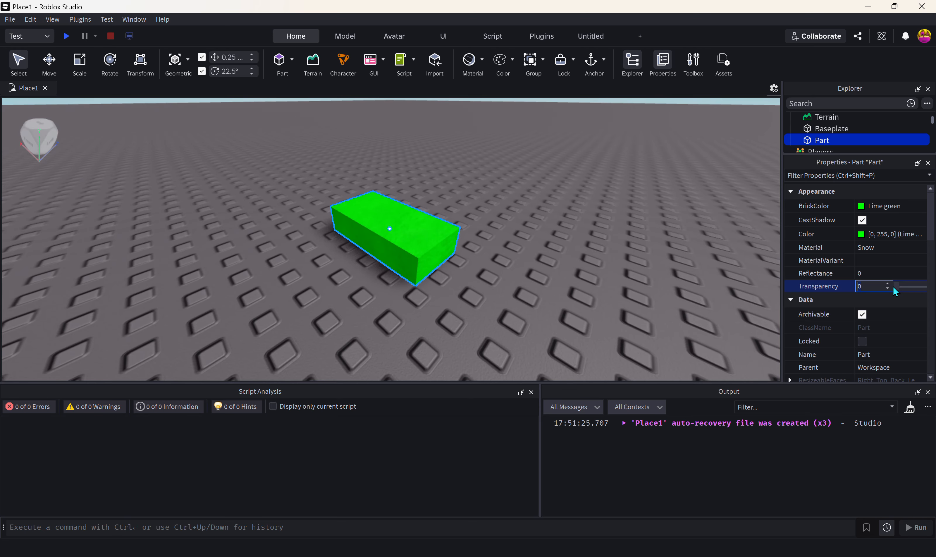
{"action": "left_click_drag", "start_coordinate": [898, 288], "coordinate": [910, 288]}
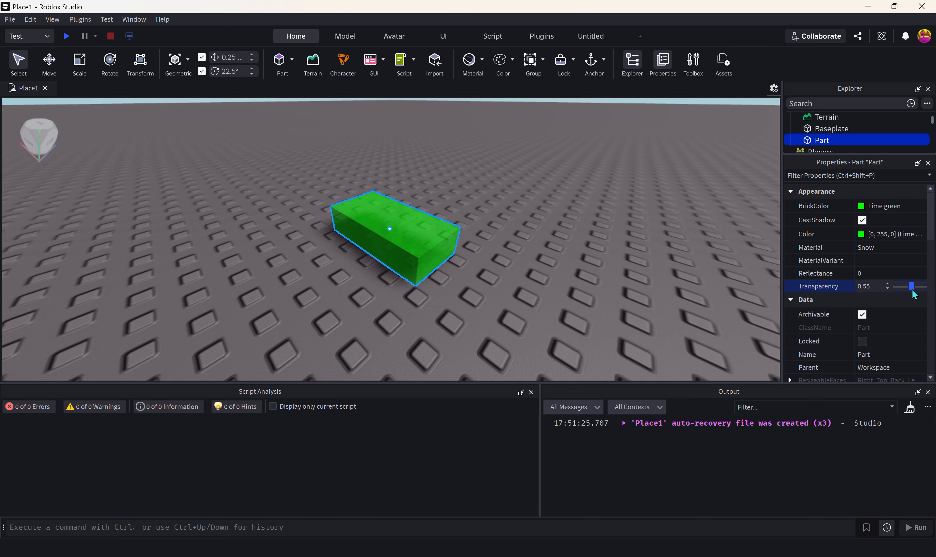
{"action": "mouse_move", "coordinate": [911, 292]}
{"action": "left_mouse_down"}
{"action": "mouse_move", "coordinate": [930, 293]}
{"action": "mouse_move", "coordinate": [896, 288]}
{"action": "left_mouse_up"}
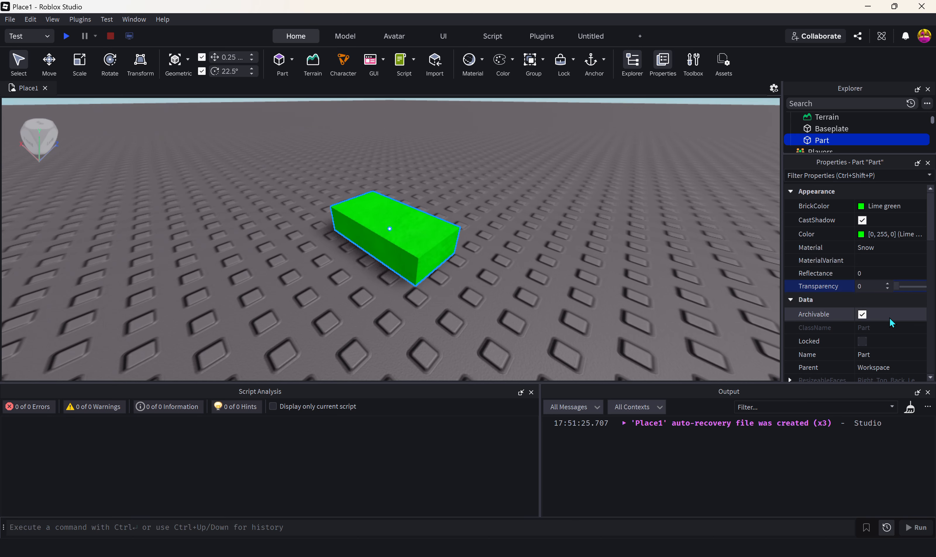
Step: Examine the part's Data properties, reading the description of Archivable and highlighting Parent
{"action": "scroll", "coordinate": [889, 315], "scroll_direction": "down", "scroll_amount": 1}
{"action": "scroll", "coordinate": [889, 313], "scroll_direction": "down", "scroll_amount": 1}
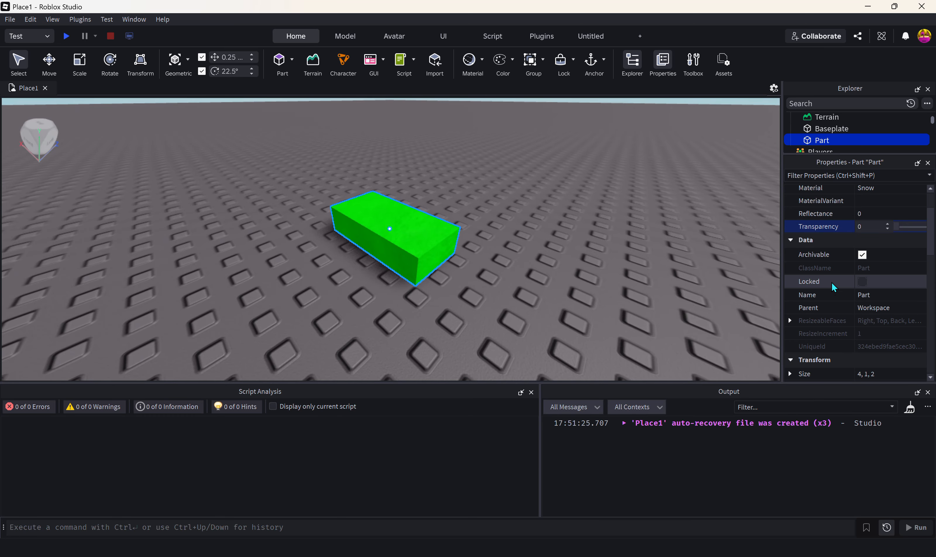
{"action": "mouse_move", "coordinate": [840, 253]}
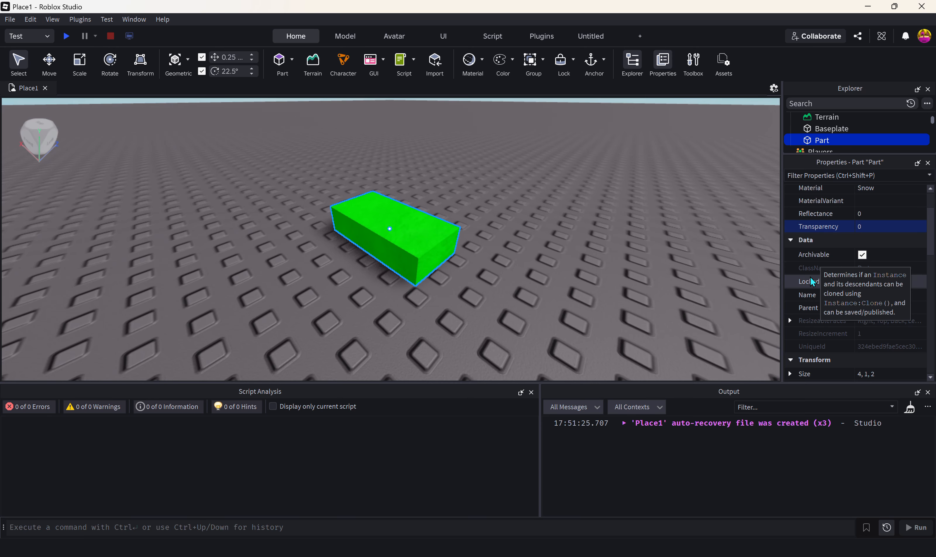
{"action": "left_click", "coordinate": [805, 306]}
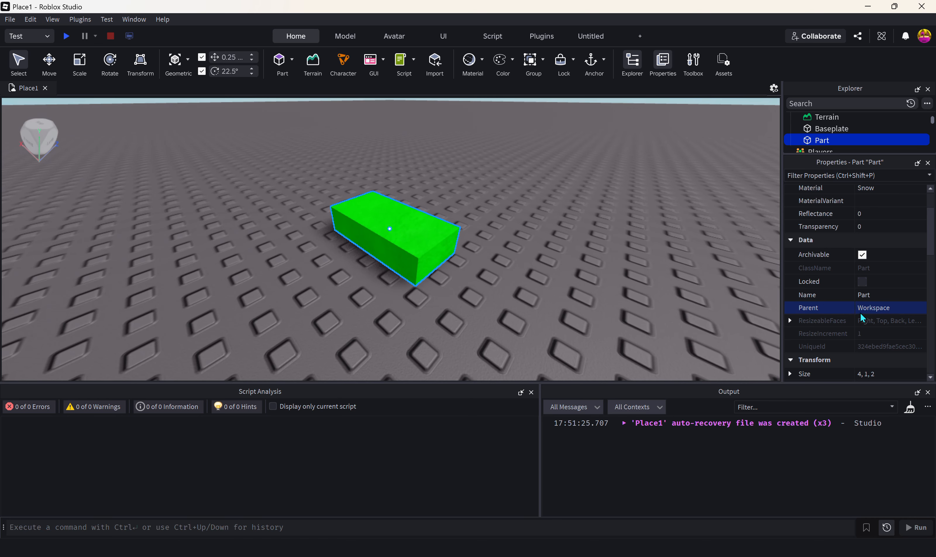
Step: Turn on the part's Locked property and try to select the part in the viewport
{"action": "left_click", "coordinate": [817, 283]}
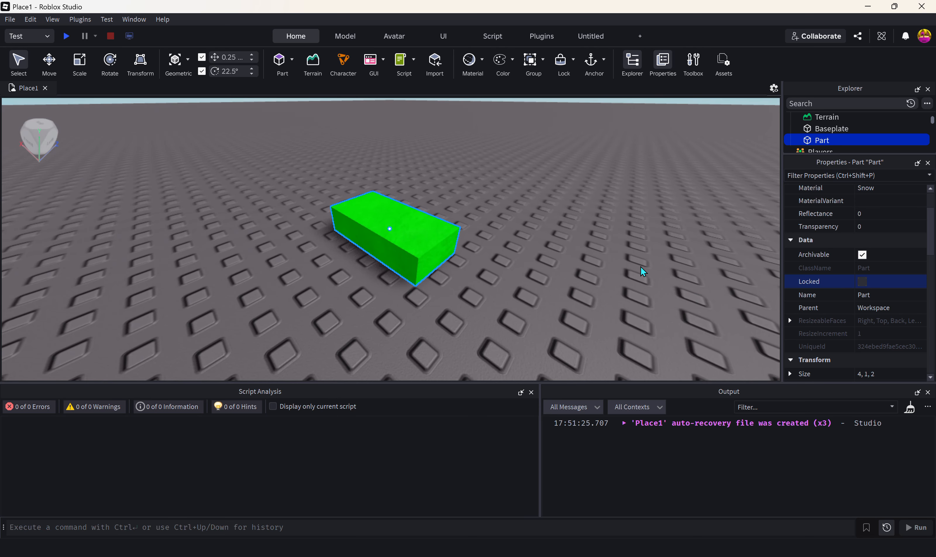
{"action": "left_click", "coordinate": [862, 281]}
{"action": "left_click", "coordinate": [361, 247]}
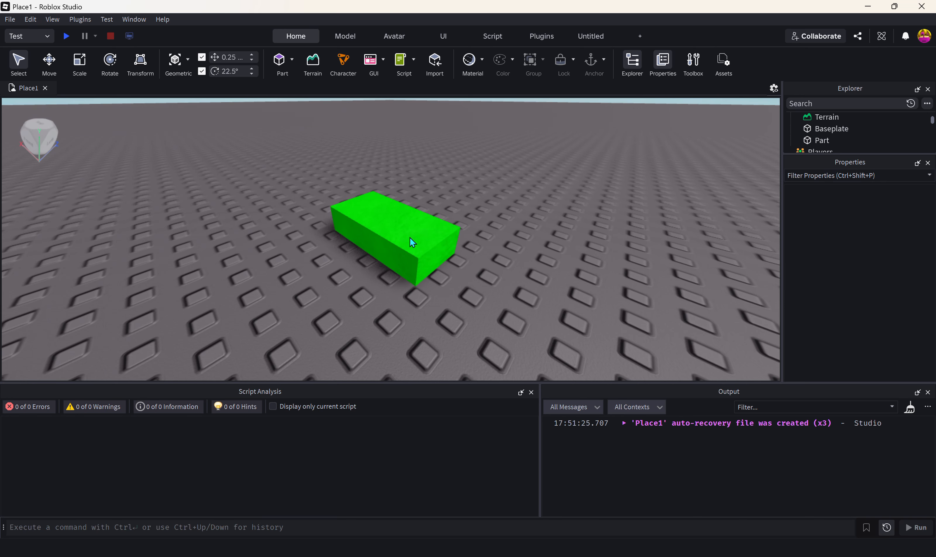
Step: Try to box-select the locked part with the Select tool, and select it from the object hierarchy instead
{"action": "left_click", "coordinate": [51, 62]}
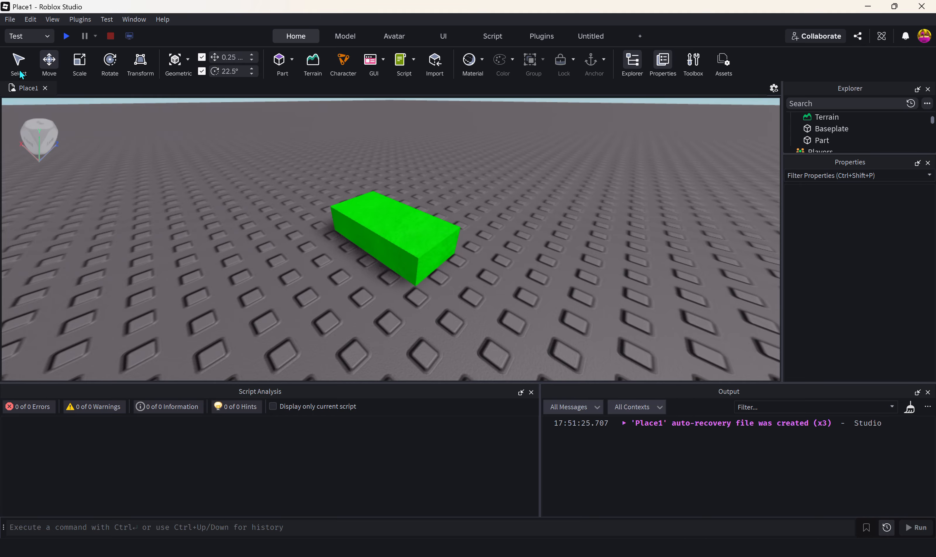
{"action": "left_click", "coordinate": [21, 72]}
{"action": "left_click_drag", "start_coordinate": [156, 136], "coordinate": [543, 332]}
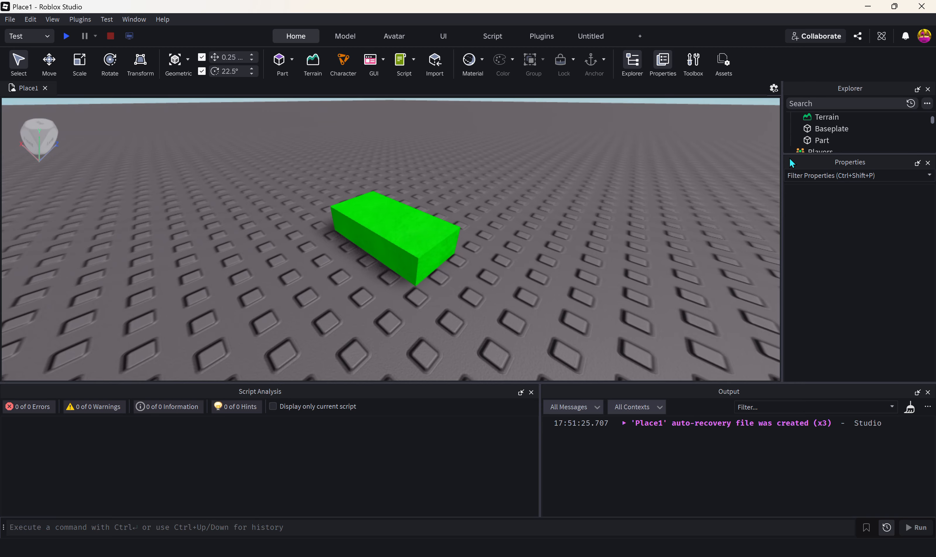
{"action": "left_click", "coordinate": [820, 140]}
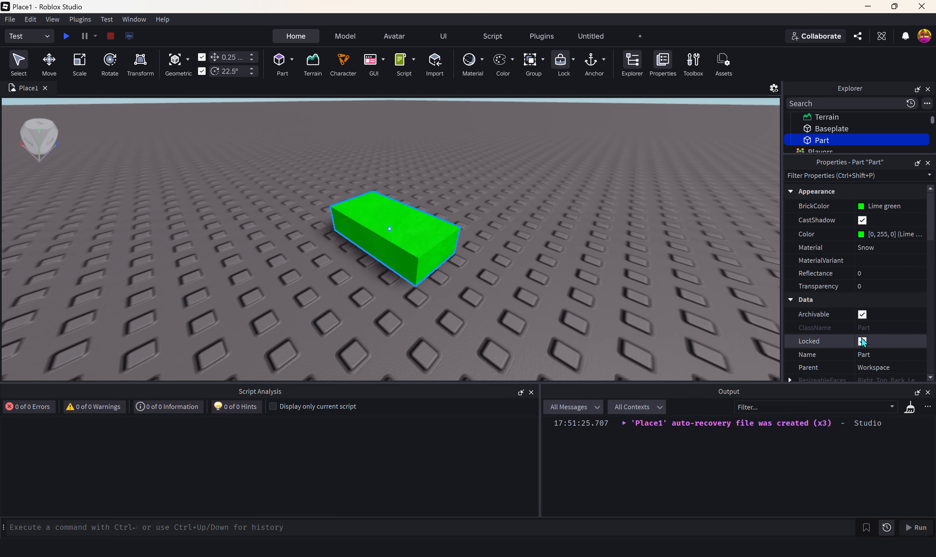
Step: Turn off the part's Locked property, then deselect and reselect the part directly in the viewport
{"action": "left_click", "coordinate": [421, 261]}
{"action": "left_click", "coordinate": [421, 261]}
{"action": "left_click", "coordinate": [293, 285]}
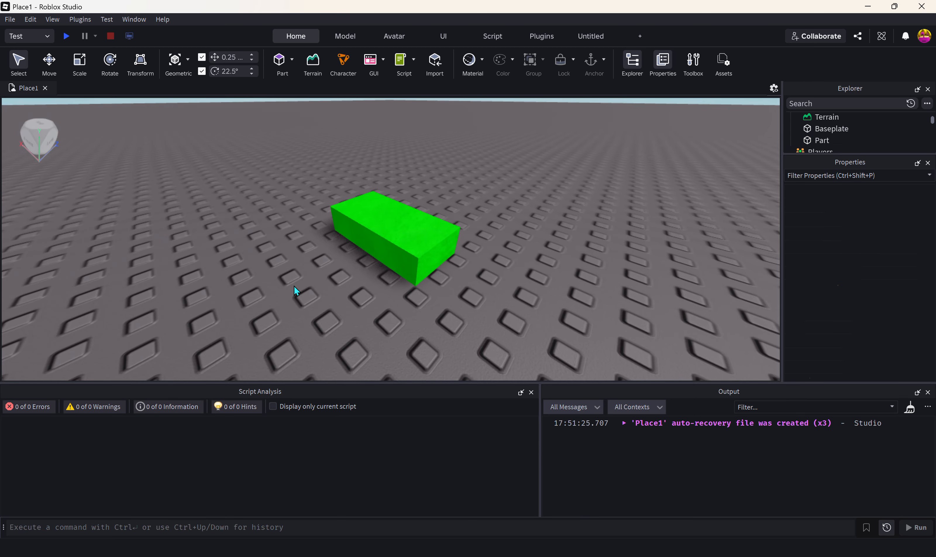
{"action": "left_click", "coordinate": [433, 245]}
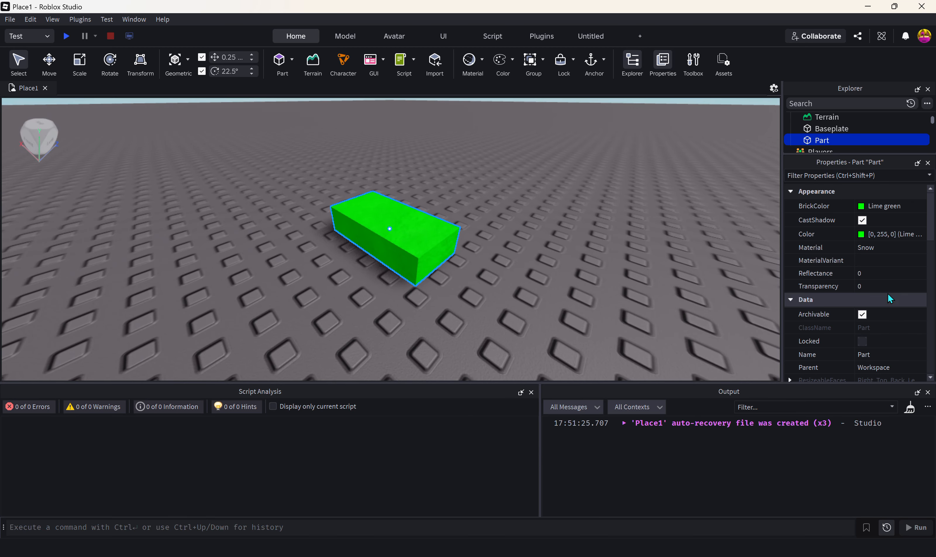
Step: Rename the part as BasicPart through its Name property
{"action": "left_click", "coordinate": [876, 354]}
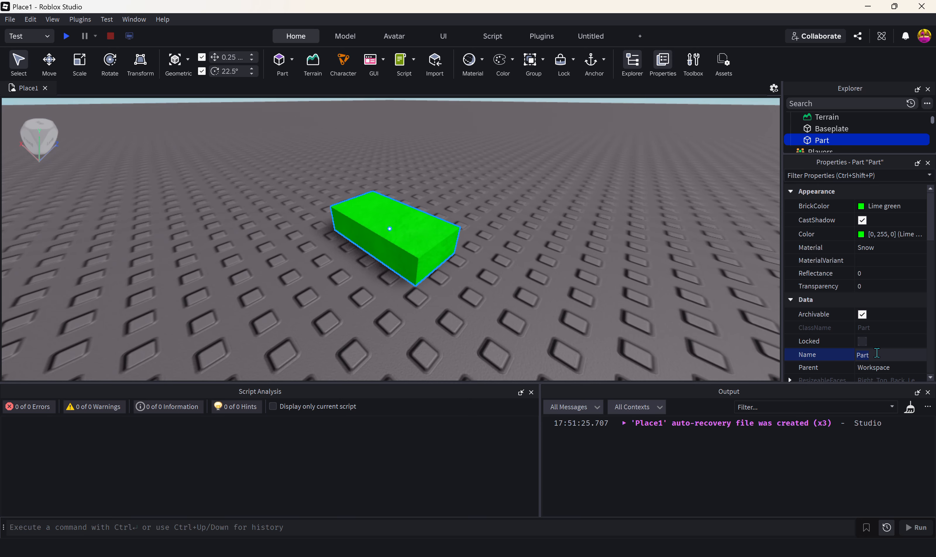
{"action": "key", "text": "BackSpace"}
{"action": "key", "text": "BackSpace"}
{"action": "key", "text": "BackSpace"}
{"action": "key", "text": "BackSpace"}
{"action": "type", "text": "BasicPart"}
{"action": "key", "text": "Return"}
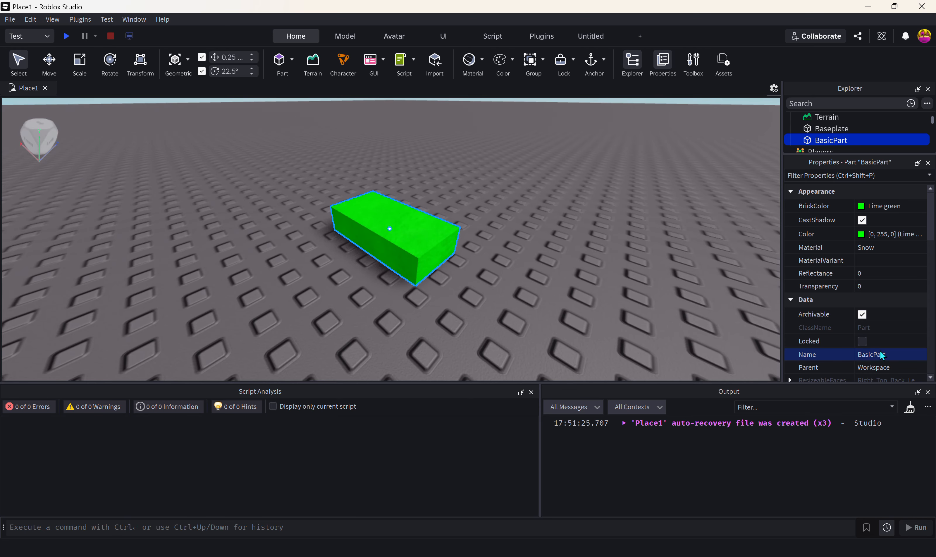
Step: Examine the part's Parent property and collapse and re-expand Workspace in the object hierarchy to see what it contains
{"action": "left_click", "coordinate": [892, 367]}
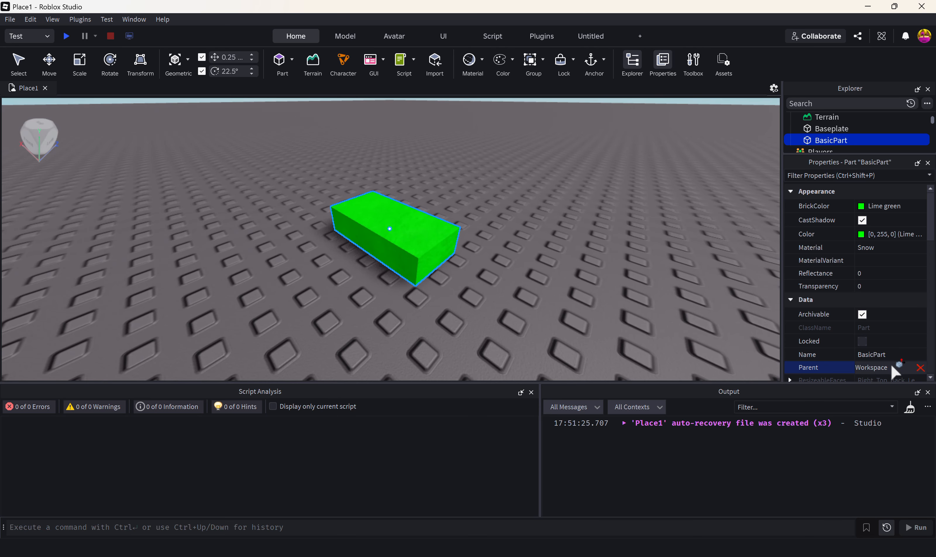
{"action": "key", "text": "Escape"}
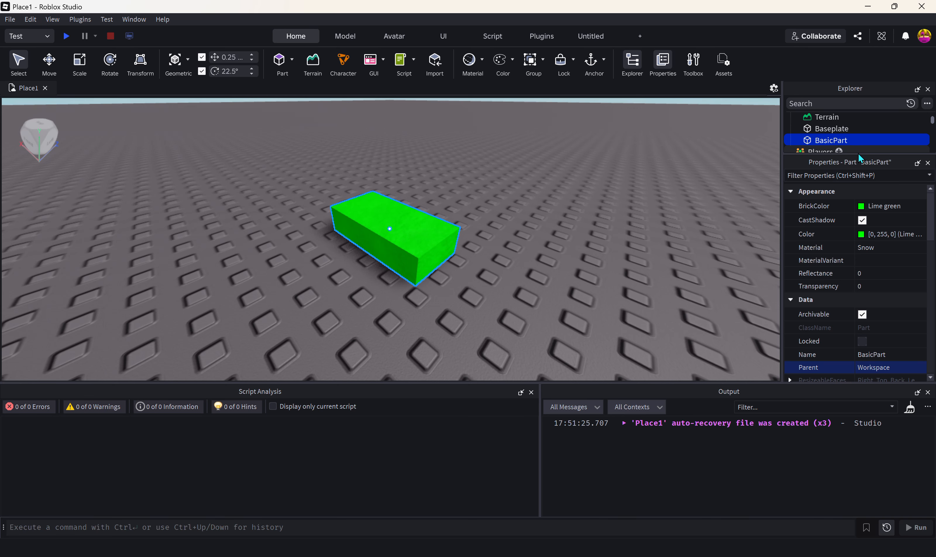
{"action": "scroll", "coordinate": [848, 147], "scroll_direction": "up", "scroll_amount": 2}
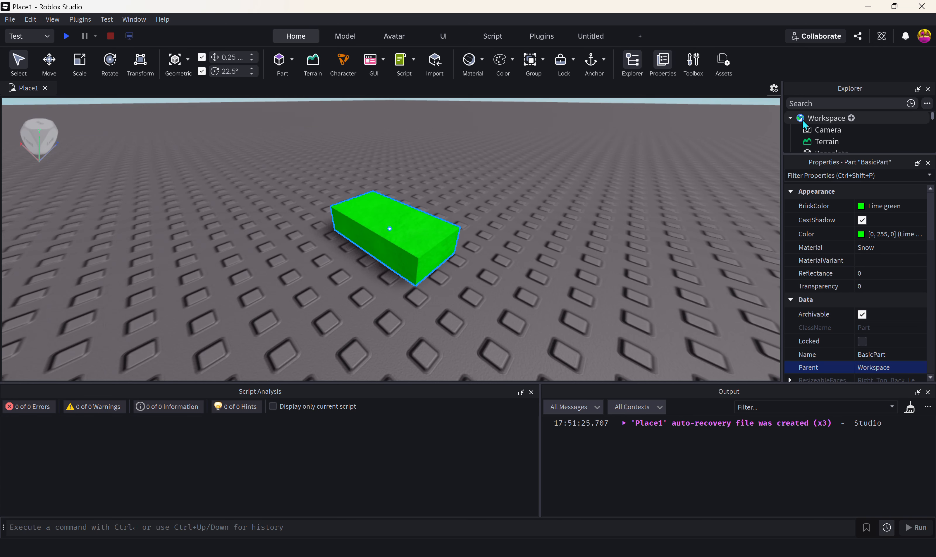
{"action": "scroll", "coordinate": [797, 118], "scroll_direction": "down", "scroll_amount": 1}
{"action": "left_click", "coordinate": [790, 114]}
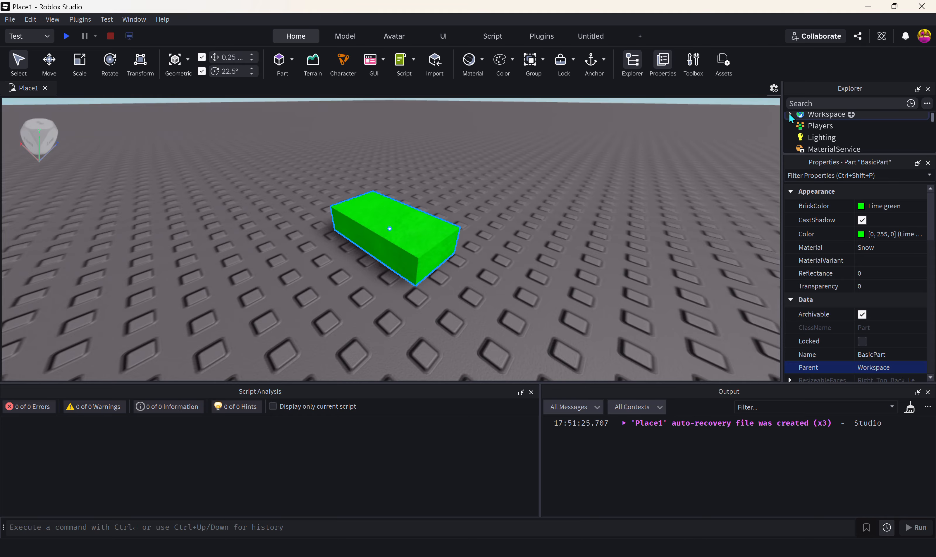
{"action": "left_click", "coordinate": [789, 114]}
{"action": "scroll", "coordinate": [810, 133], "scroll_direction": "down", "scroll_amount": 2}
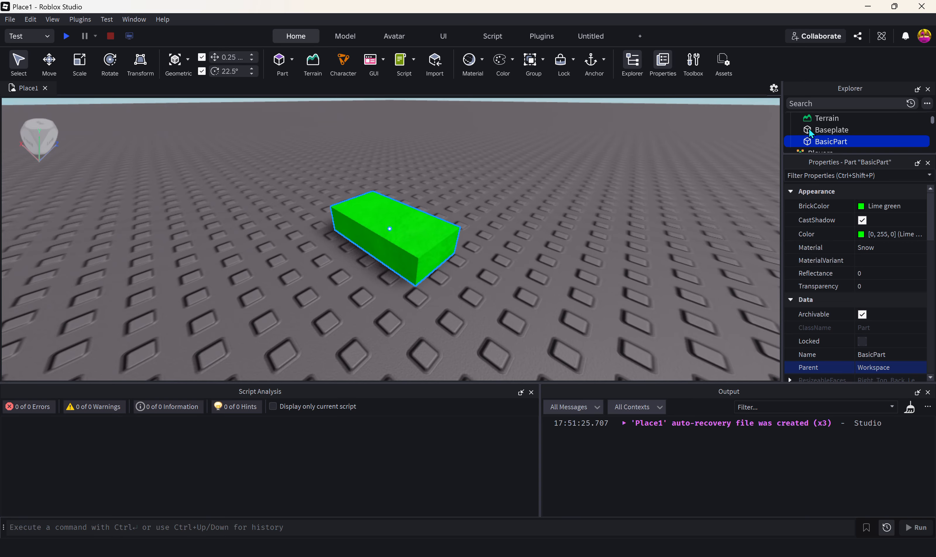
Step: Examine the faces listed under the part's ResizeableFaces property and read the description of UniqueId
{"action": "scroll", "coordinate": [834, 230], "scroll_direction": "down", "scroll_amount": 3}
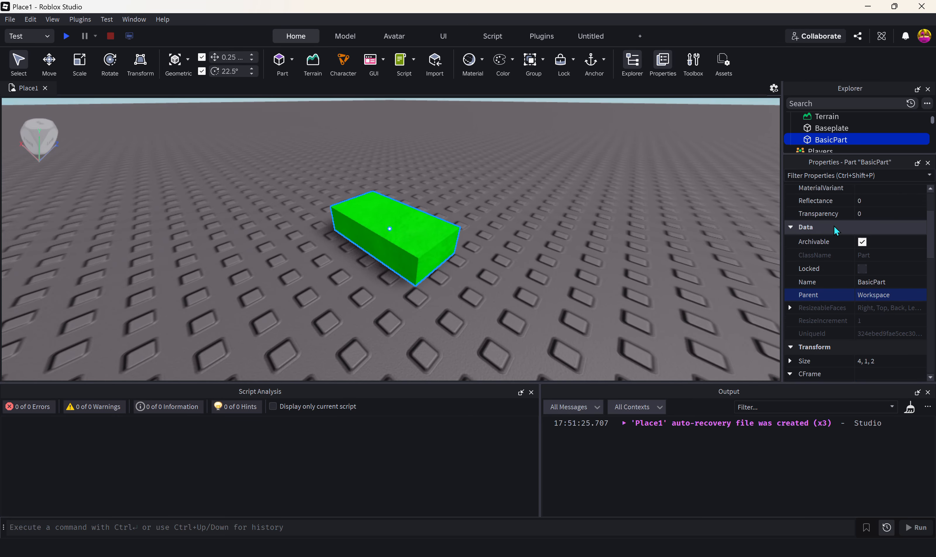
{"action": "left_click", "coordinate": [814, 303]}
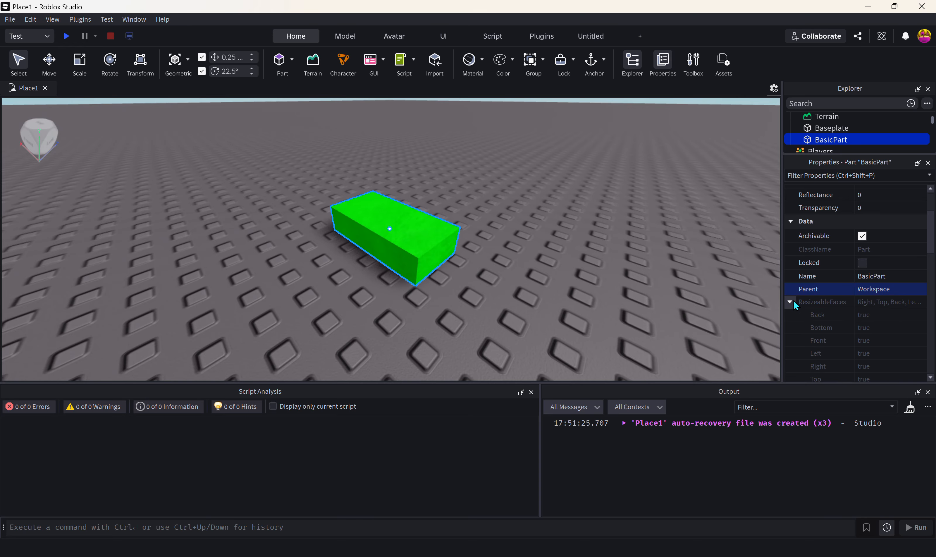
{"action": "left_click", "coordinate": [790, 303]}
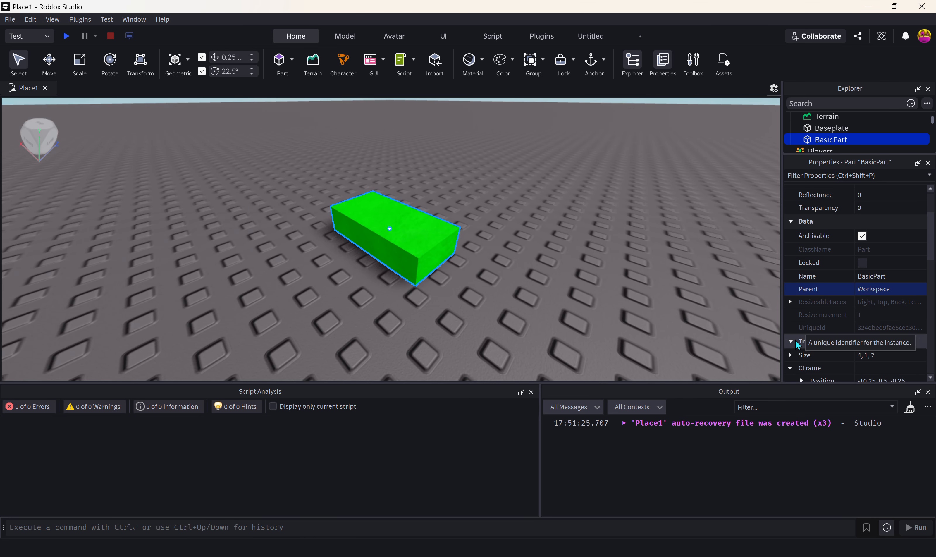
Step: Set the part's Size to 1, 1, 1 in its Transform properties
{"action": "scroll", "coordinate": [838, 369], "scroll_direction": "down", "scroll_amount": 3}
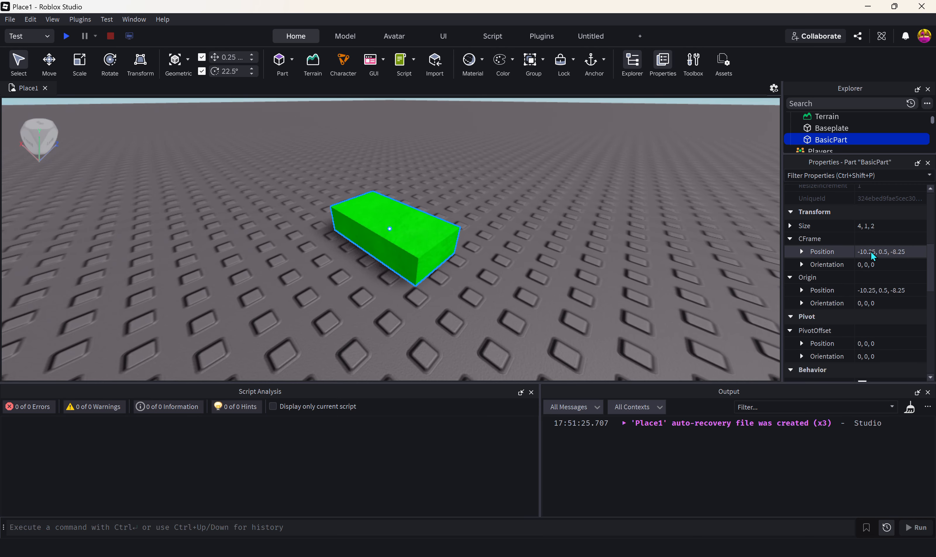
{"action": "left_click", "coordinate": [880, 227]}
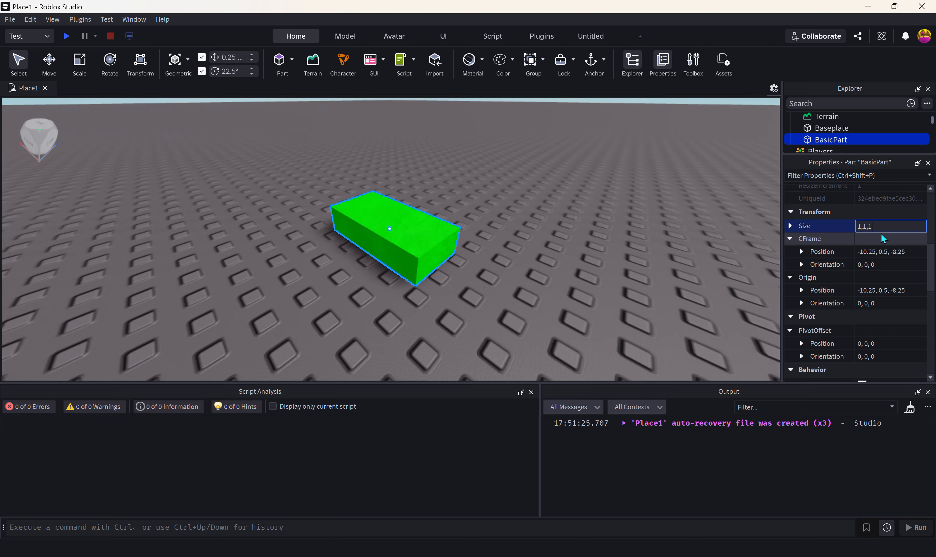
{"action": "key", "text": "Return"}
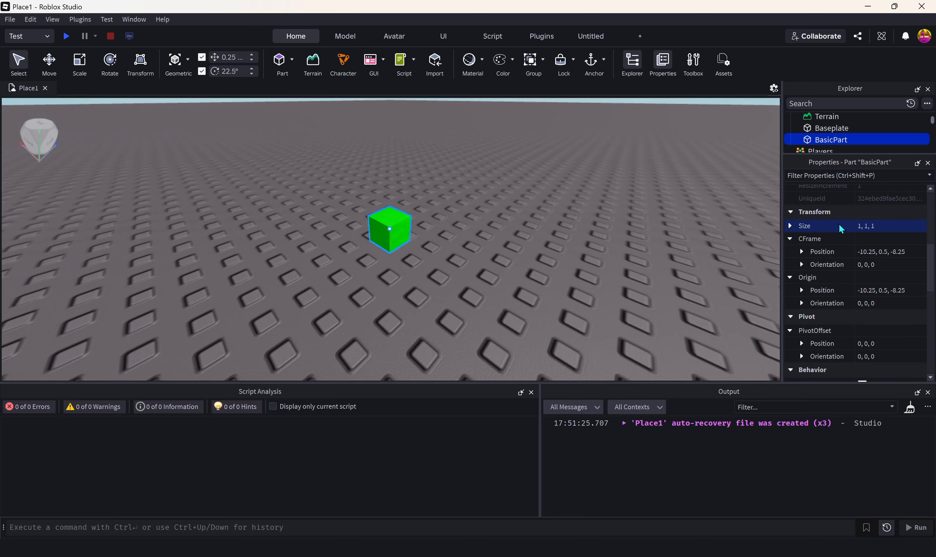
Step: Move the part freely around the baseplate, leaving it at a position of about -12, 0.5, -7.75
{"action": "left_click_drag", "start_coordinate": [381, 229], "coordinate": [405, 215]}
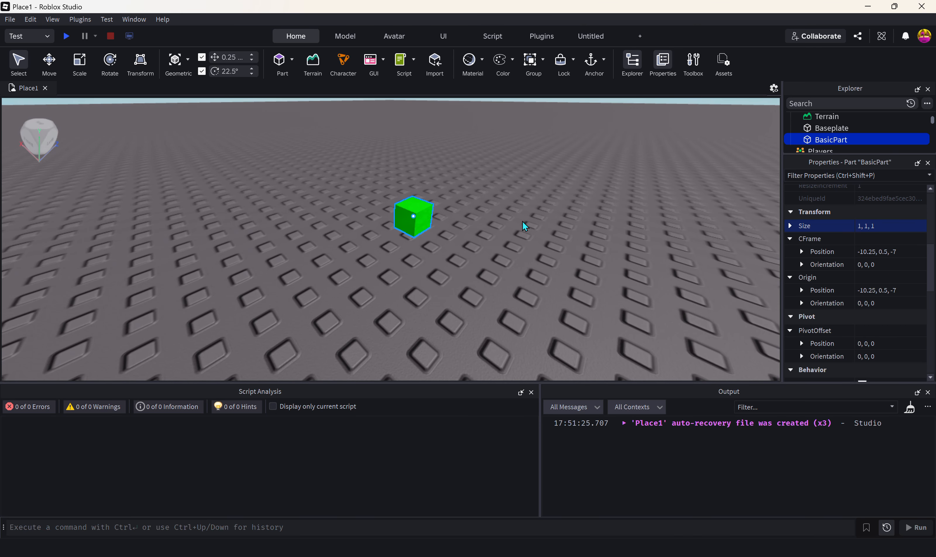
{"action": "left_click_drag", "start_coordinate": [416, 230], "coordinate": [593, 222]}
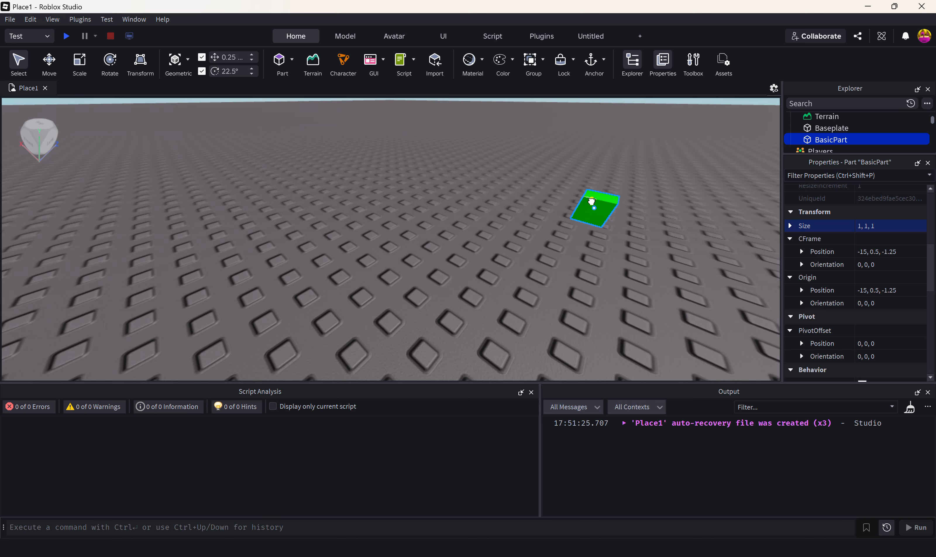
{"action": "left_click_drag", "start_coordinate": [597, 211], "coordinate": [442, 245]}
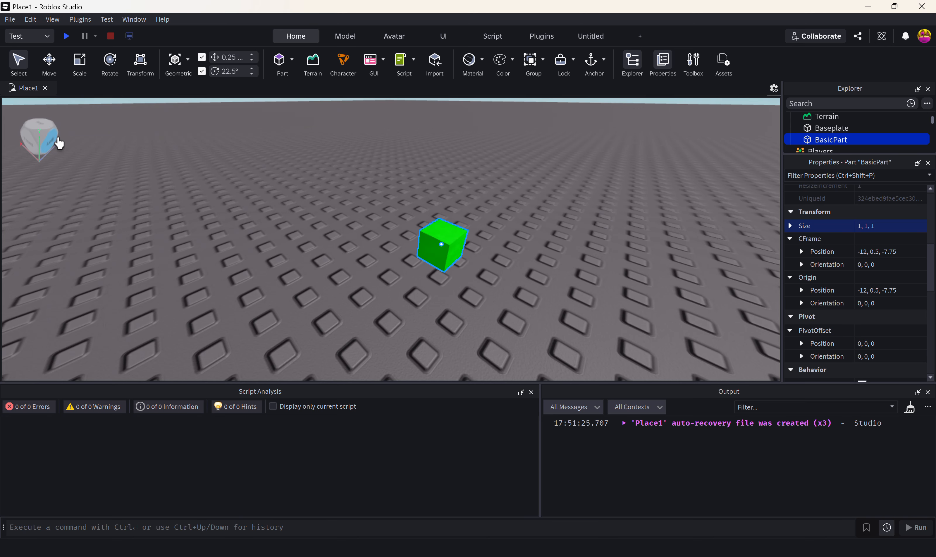
Step: Set the position of the part's PivotOffset to 0, 2, 0
{"action": "middle_click_drag", "start_coordinate": [112, 183], "coordinate": [189, 178]}
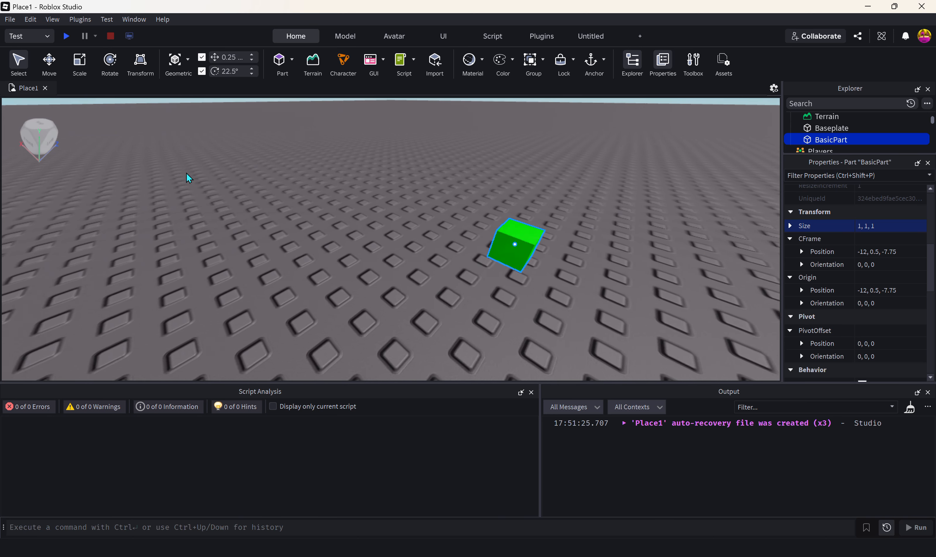
{"action": "key", "text": "a"}
{"action": "key", "text": "s"}
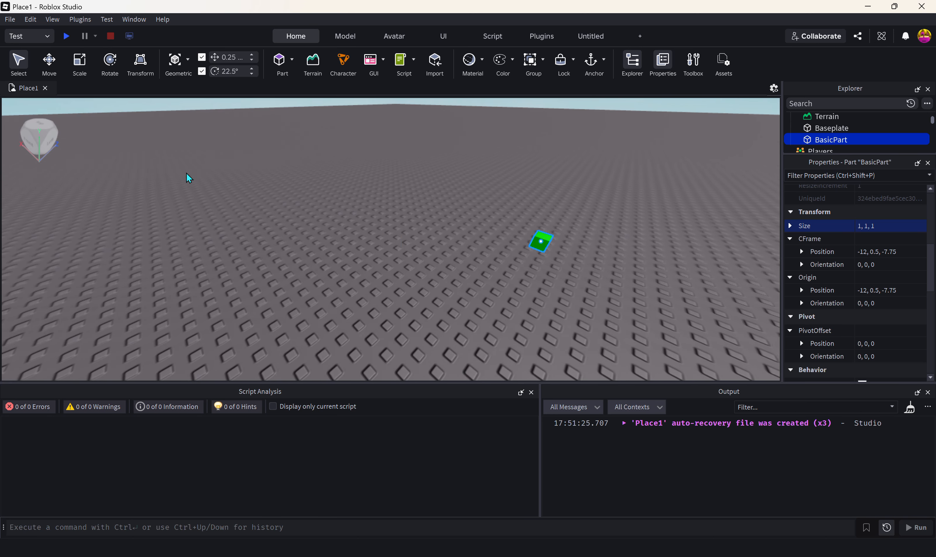
{"action": "key", "text": "d"}
{"action": "key", "text": "w"}
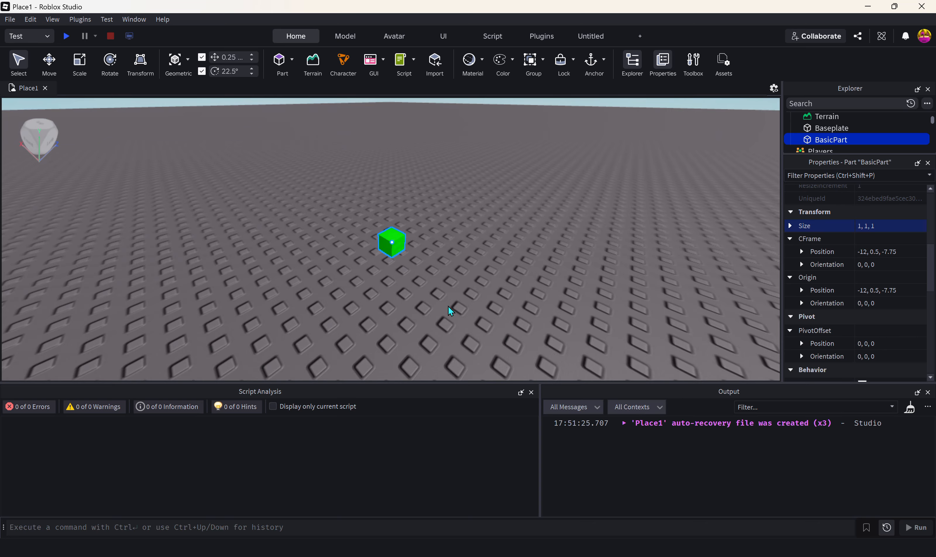
{"action": "left_click", "coordinate": [876, 343]}
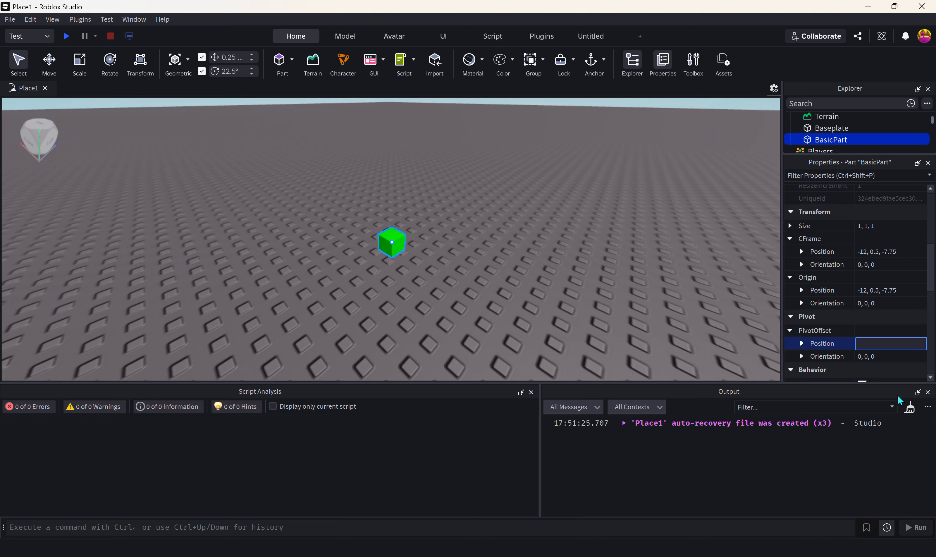
{"action": "key", "text": "alt"}
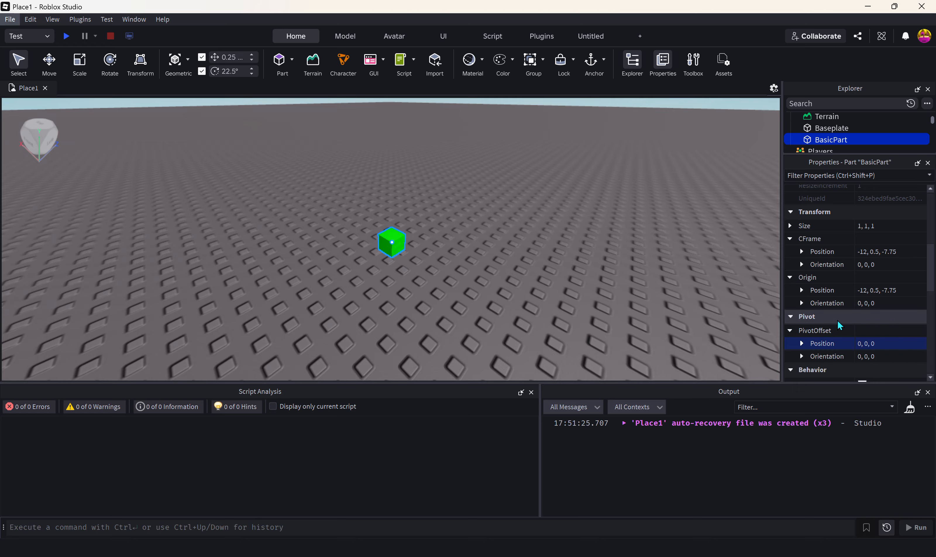
{"action": "left_click", "coordinate": [881, 345]}
{"action": "key", "text": "ctrl+a"}
{"action": "key", "text": "BackSpace"}
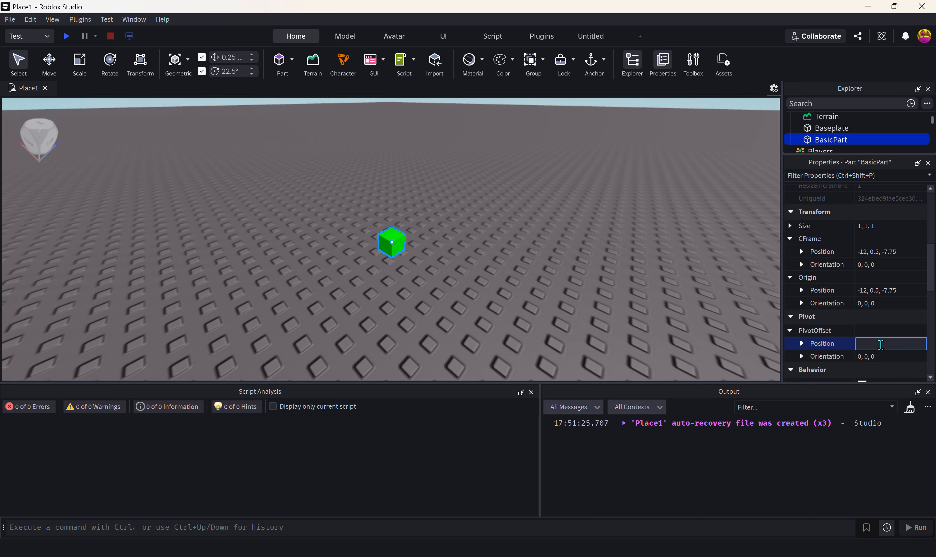
{"action": "type", "text": "0"}
{"action": "type", "text": ",20,"}
{"action": "key", "text": "BackSpace"}
{"action": "key", "text": "BackSpace"}
{"action": "type", "text": ",0"}
{"action": "key", "text": "Return"}
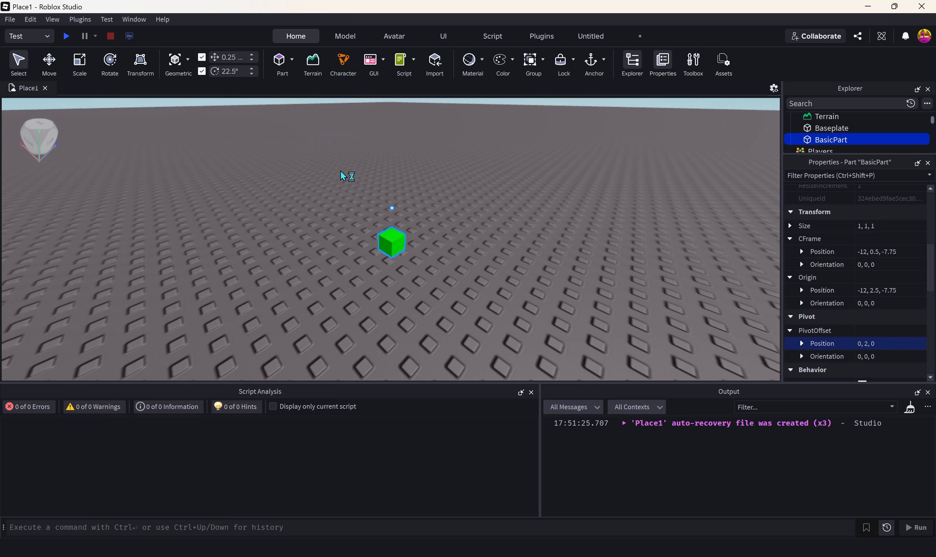
Step: Move the part with the Move tool to a position of about -10.5, 1, -4.25
{"action": "left_click", "coordinate": [49, 61]}
{"action": "left_click_drag", "start_coordinate": [437, 226], "coordinate": [420, 136]}
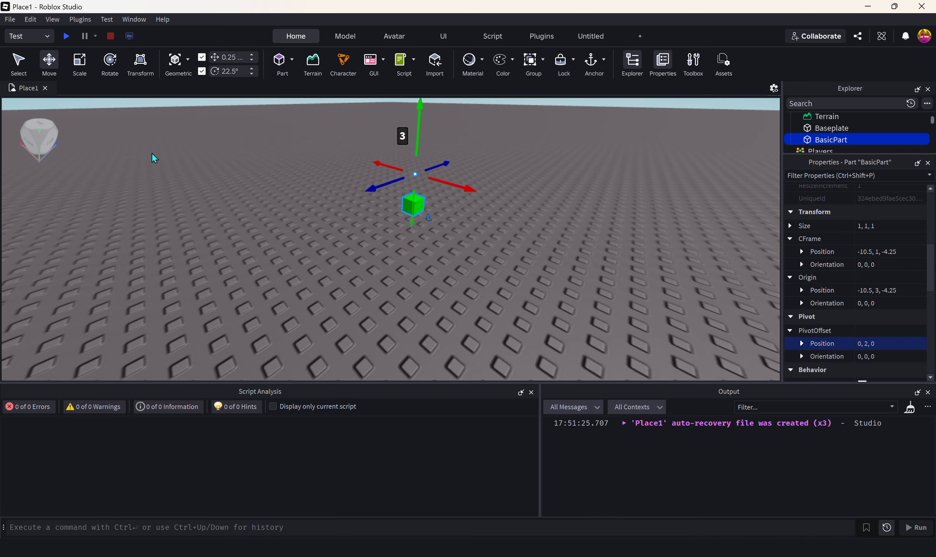
Step: View the part from the front and examine where its offset pivot sits relative to the block
{"action": "left_click", "coordinate": [32, 146]}
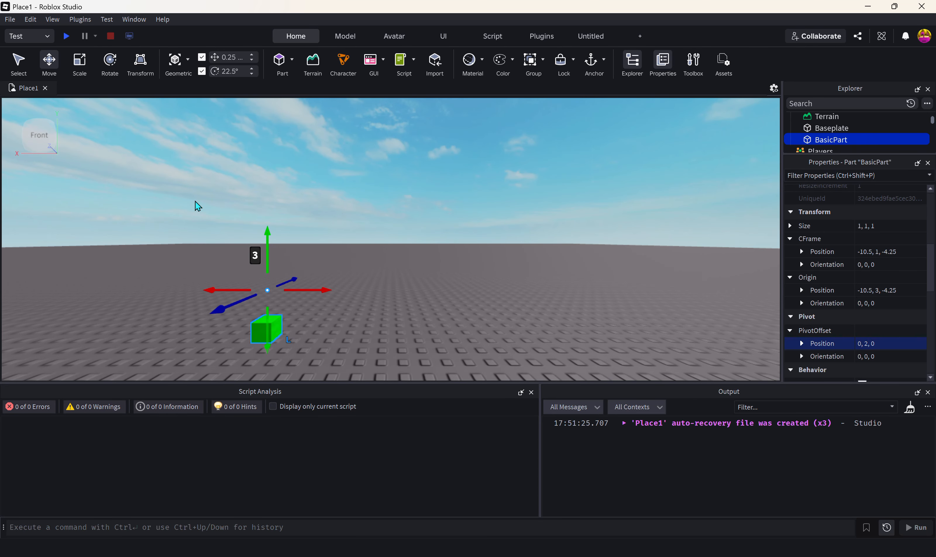
{"action": "key", "text": "super+c"}
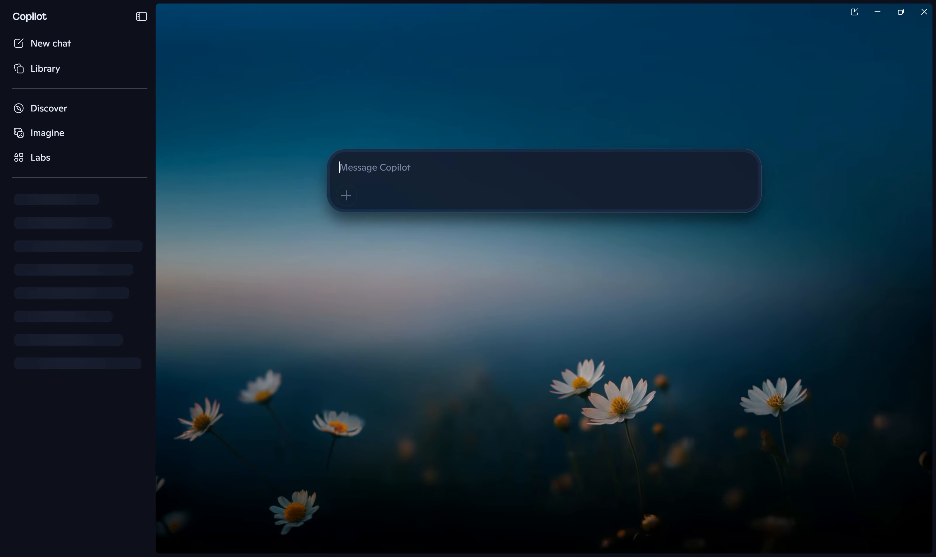
{"action": "left_click", "coordinate": [932, 6]}
{"action": "key", "text": "a"}
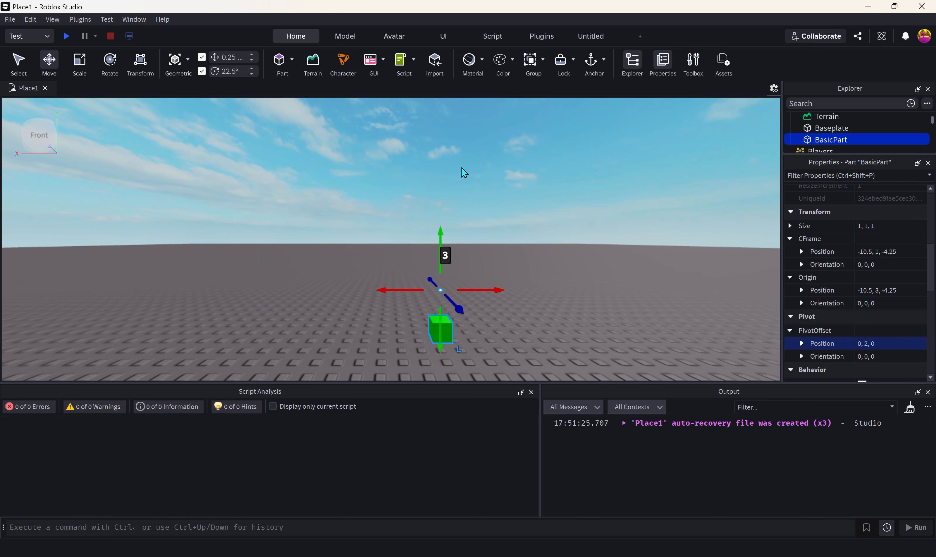
{"action": "key", "text": "d"}
{"action": "key", "text": "a"}
{"action": "key", "text": "d"}
{"action": "key", "text": "w"}
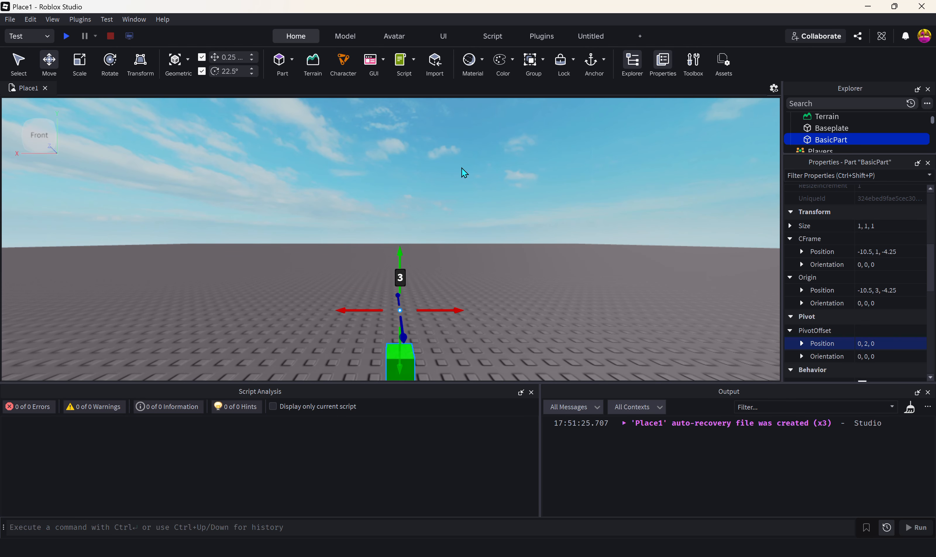
{"action": "key", "text": "s"}
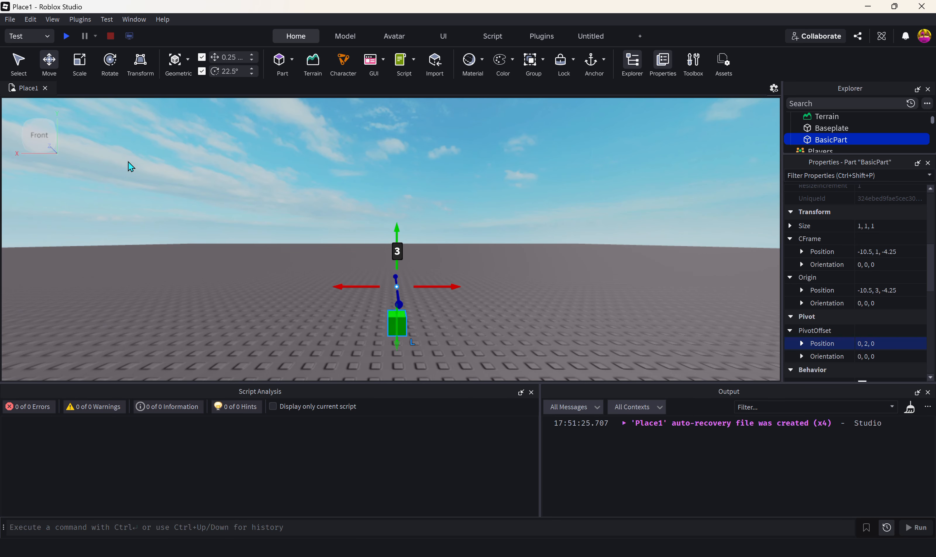
{"action": "key", "text": "w"}
{"action": "key", "text": "s"}
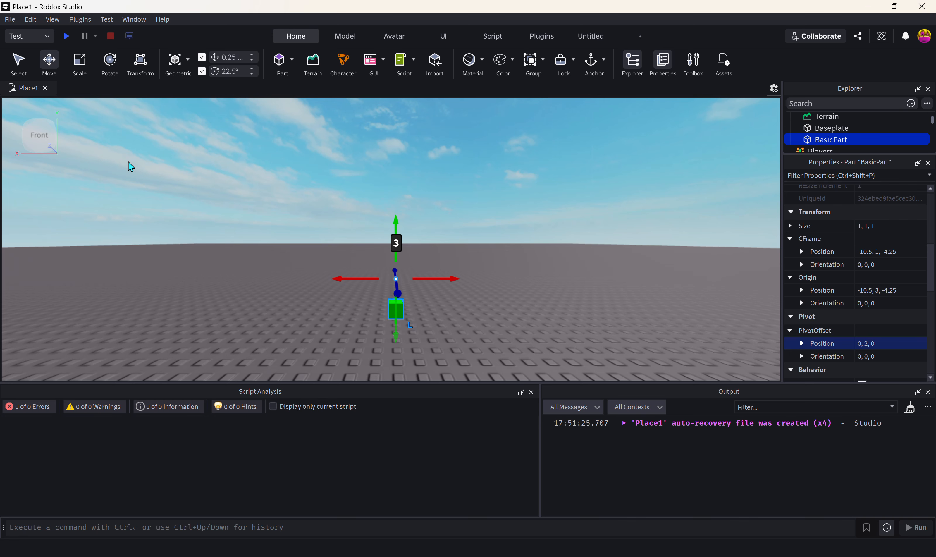
{"action": "key", "text": "w"}
{"action": "key", "text": "s"}
{"action": "key", "text": "w"}
{"action": "key", "text": "a"}
{"action": "key", "text": "s"}
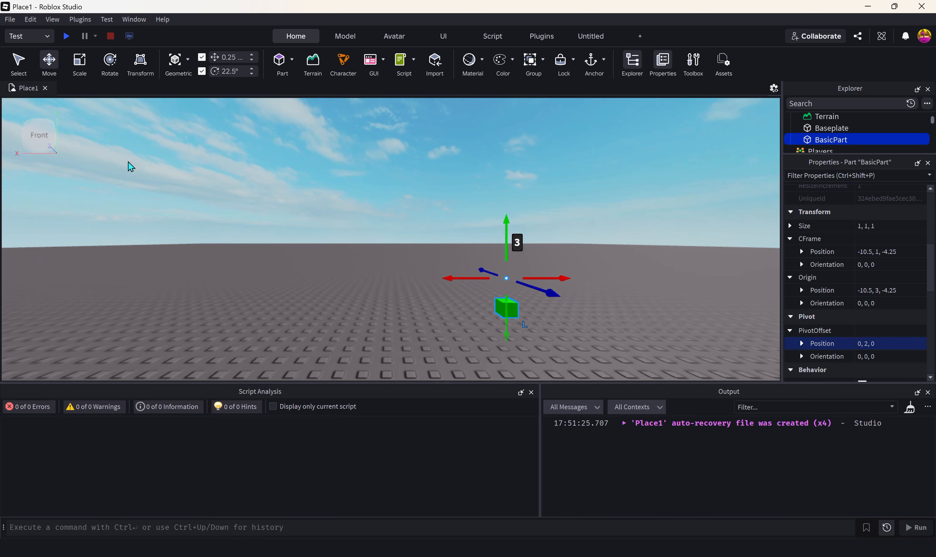
{"action": "key", "text": "d"}
{"action": "key", "text": "w"}
{"action": "key", "text": "a"}
{"action": "key", "text": "s"}
{"action": "key", "text": "d"}
{"action": "key", "text": "w"}
{"action": "key", "text": "a"}
{"action": "key", "text": "d"}
{"action": "key", "text": "w"}
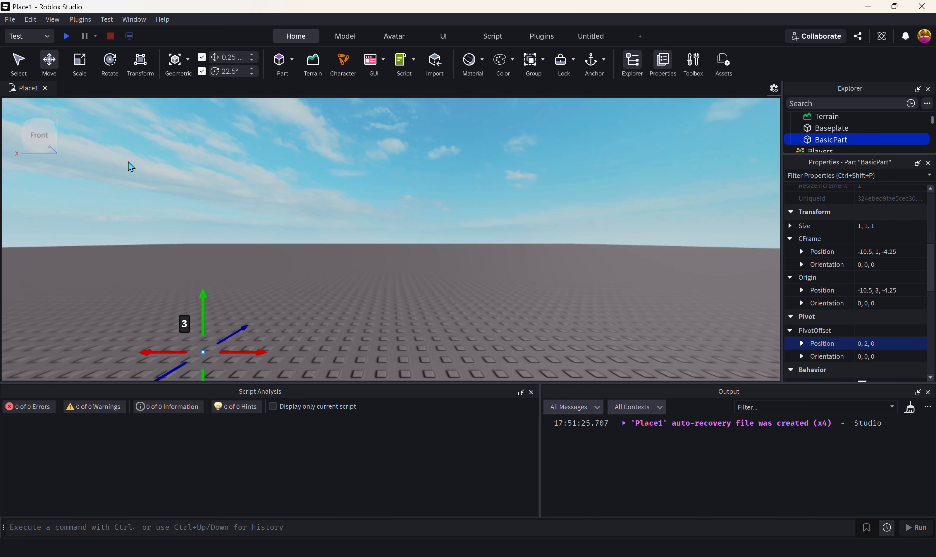
{"action": "key", "text": "a"}
{"action": "key", "text": "s"}
{"action": "key", "text": "d"}
{"action": "key", "text": "s"}
{"action": "key", "text": "a"}
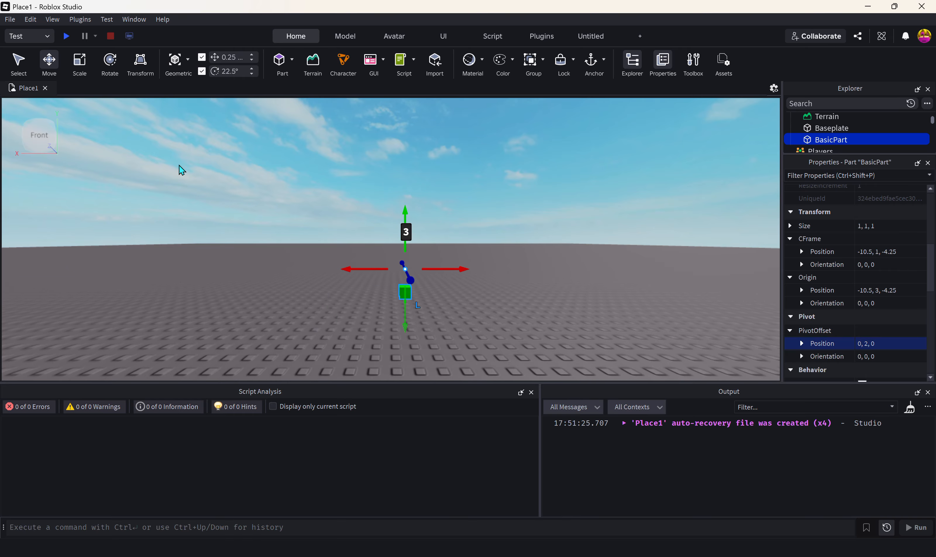
Step: Rotate the part around its offset pivot with the Rotate tool to an orientation of 0, 90, -90
{"action": "key", "text": "w"}
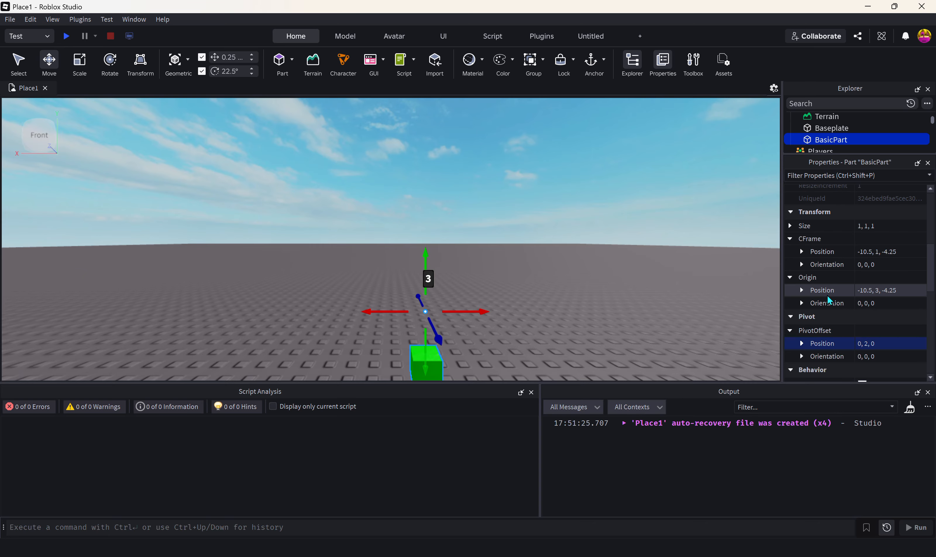
{"action": "left_click", "coordinate": [836, 357]}
{"action": "key", "text": "ctrl+4"}
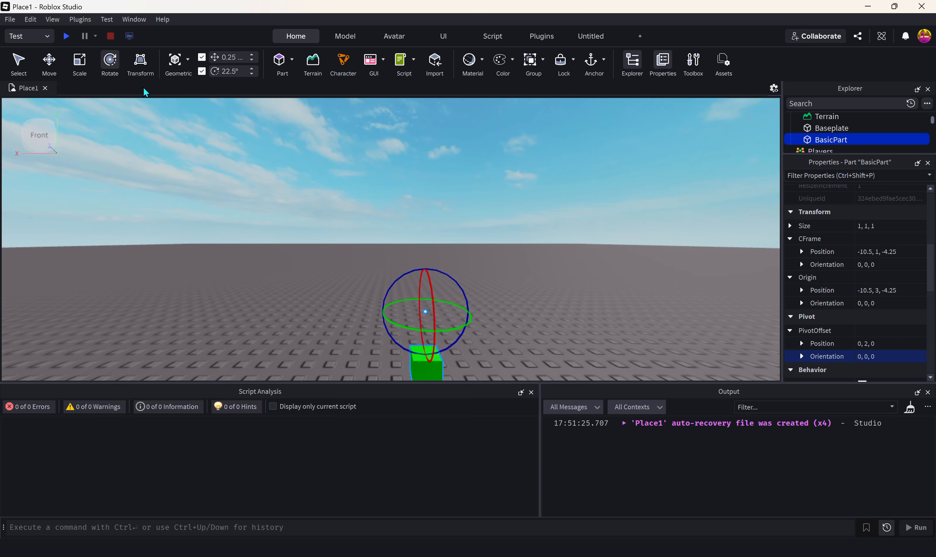
{"action": "left_click_drag", "start_coordinate": [477, 286], "coordinate": [525, 287]}
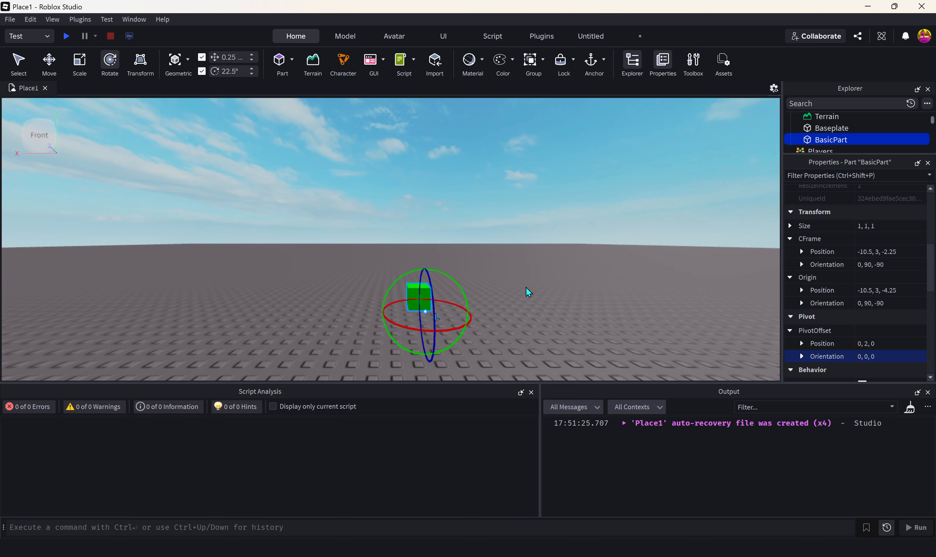
Step: Examine the part's Behavior and Collision properties, from EnableFluidForces through CollisionGroup to the Anchored setting
{"action": "scroll", "coordinate": [822, 354], "scroll_direction": "down", "scroll_amount": 2}
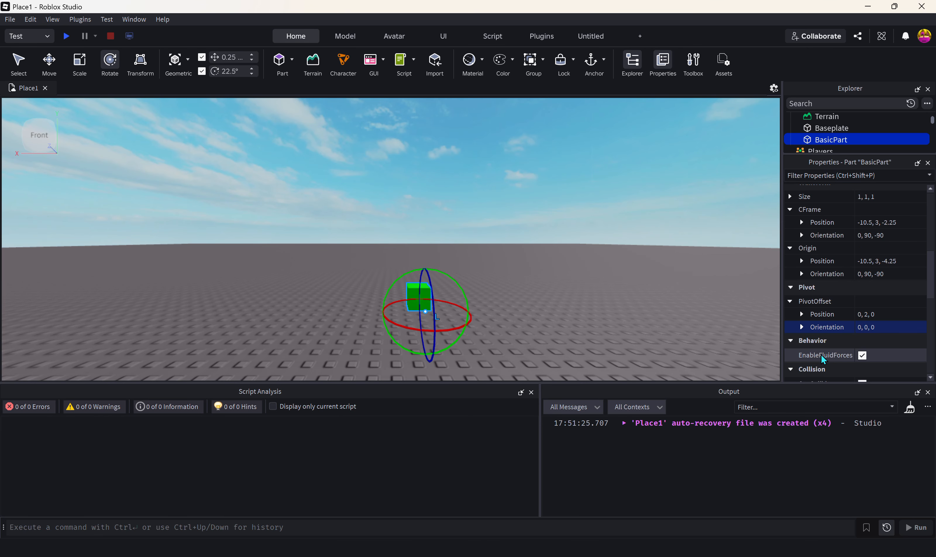
{"action": "scroll", "coordinate": [836, 359], "scroll_direction": "down", "scroll_amount": 10}
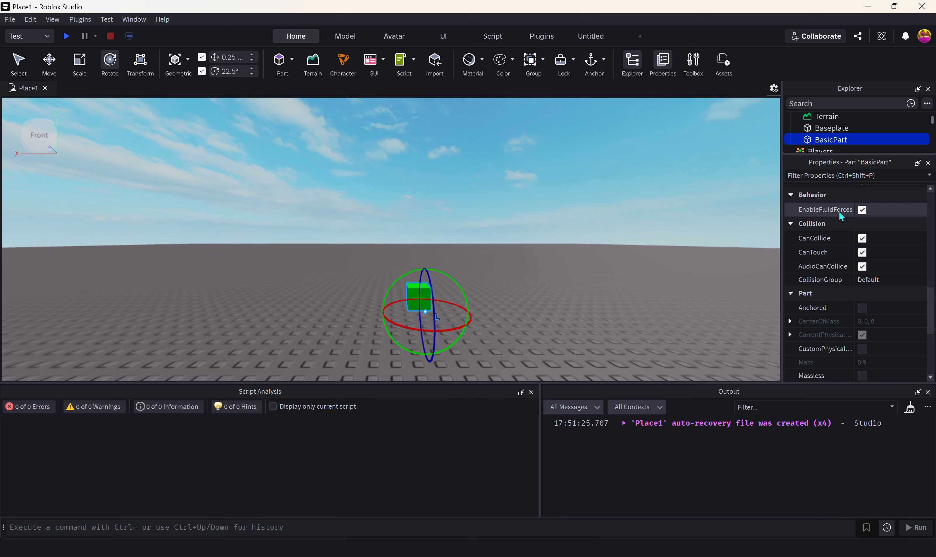
{"action": "mouse_move", "coordinate": [838, 211]}
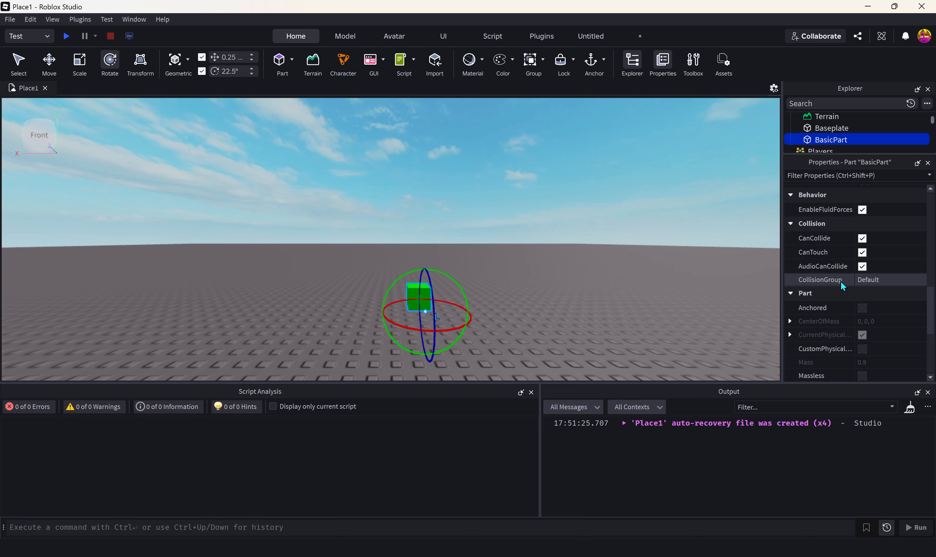
{"action": "left_click", "coordinate": [841, 280]}
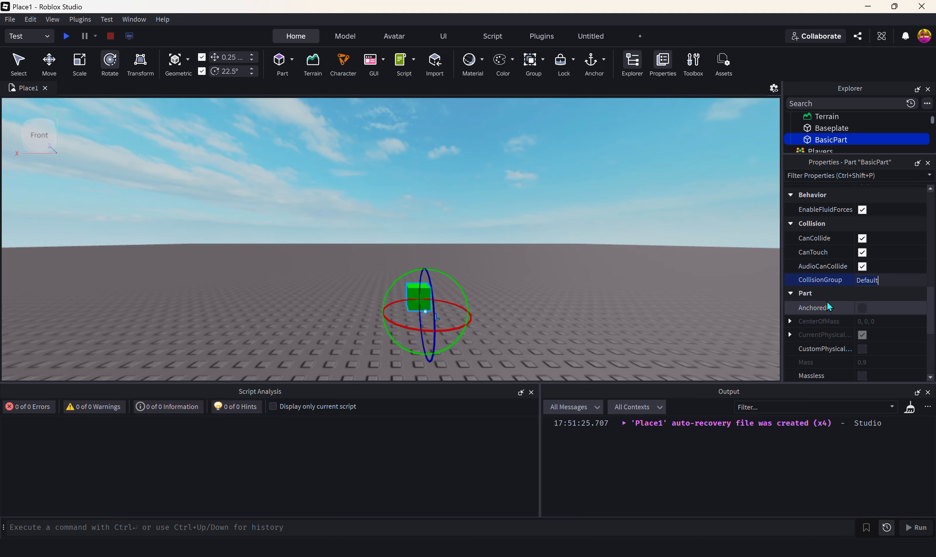
{"action": "left_click", "coordinate": [830, 309]}
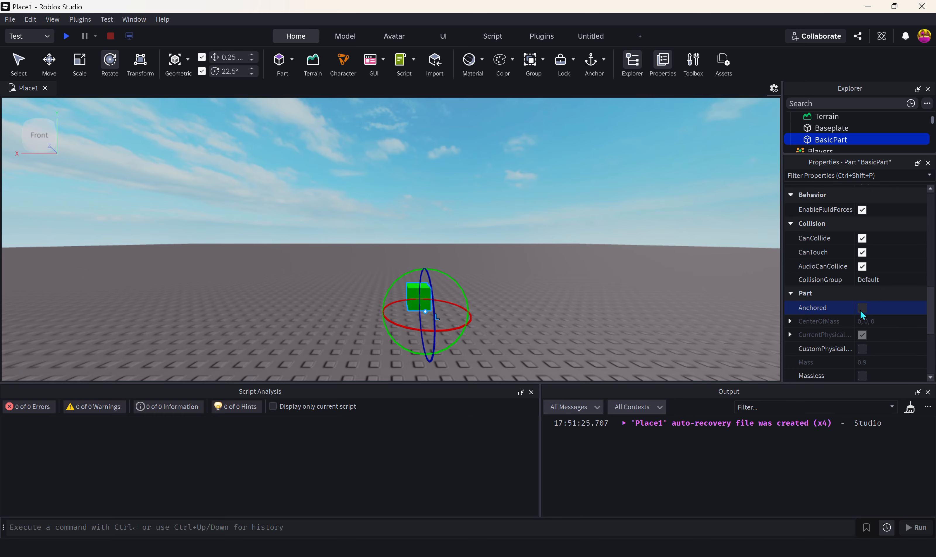
Step: Raise the unanchored part 3 studs to a position of about -10.5, 6, -2.25 and playtest the place with Test Here
{"action": "left_click", "coordinate": [49, 61]}
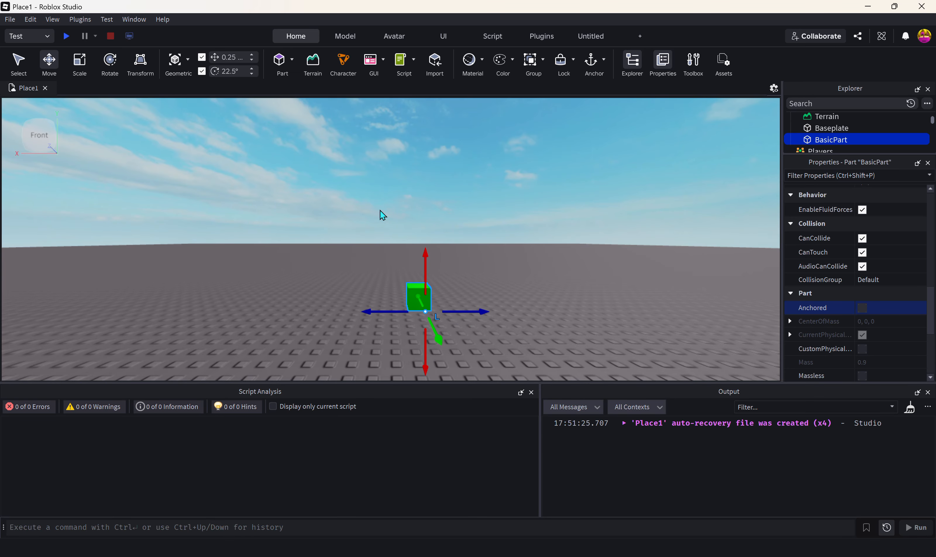
{"action": "left_click_drag", "start_coordinate": [429, 240], "coordinate": [428, 169]}
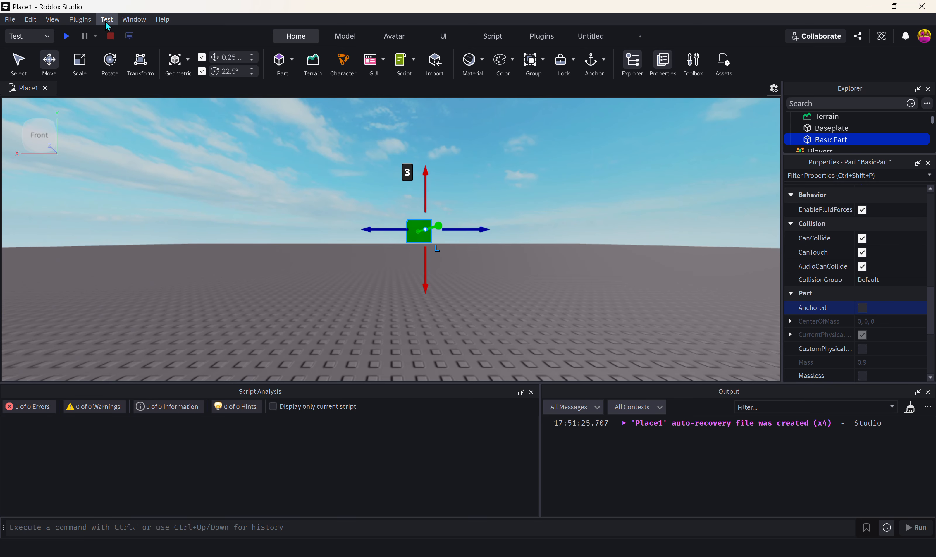
{"action": "left_click", "coordinate": [54, 38]}
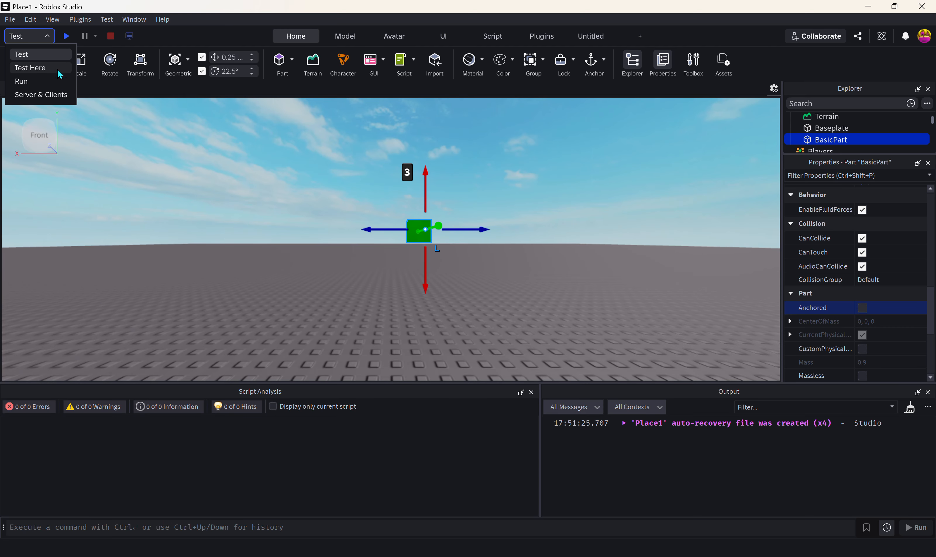
{"action": "left_click", "coordinate": [30, 67]}
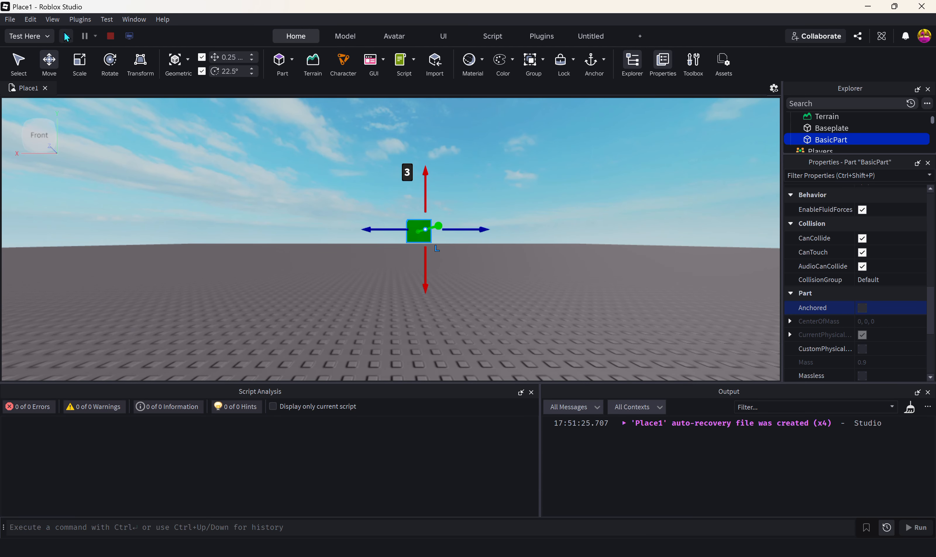
{"action": "left_click", "coordinate": [66, 36]}
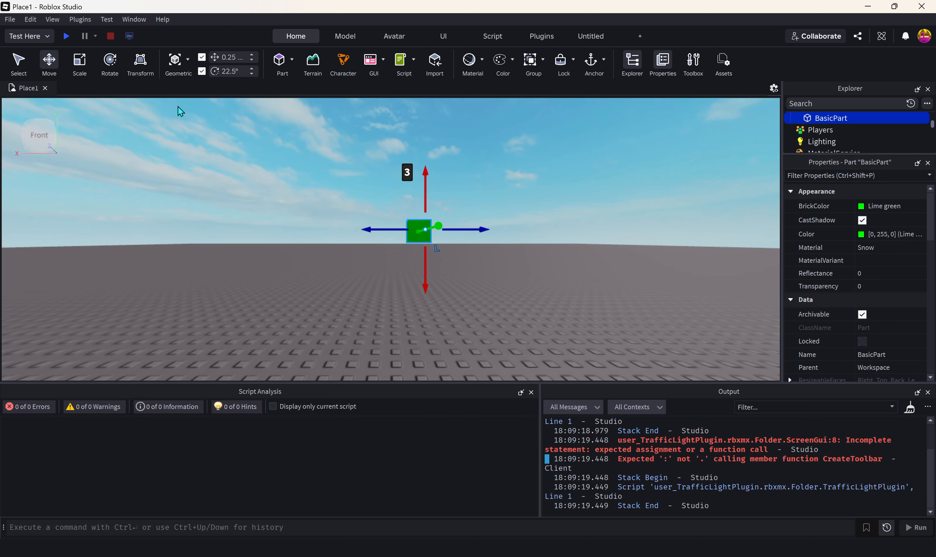
Step: Simulate the place in Run mode with the part unanchored, then stop the simulation and close the Toolbox
{"action": "left_click", "coordinate": [46, 37]}
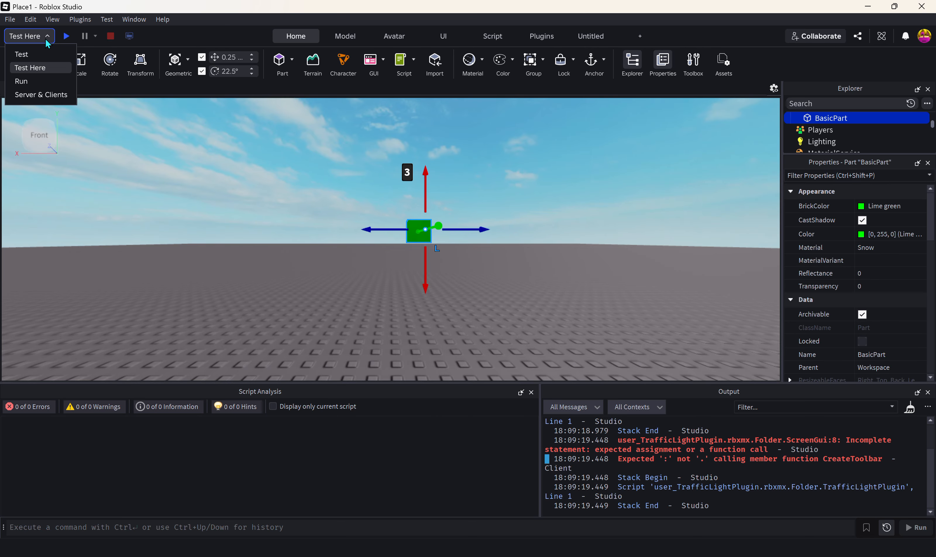
{"action": "left_click", "coordinate": [40, 83]}
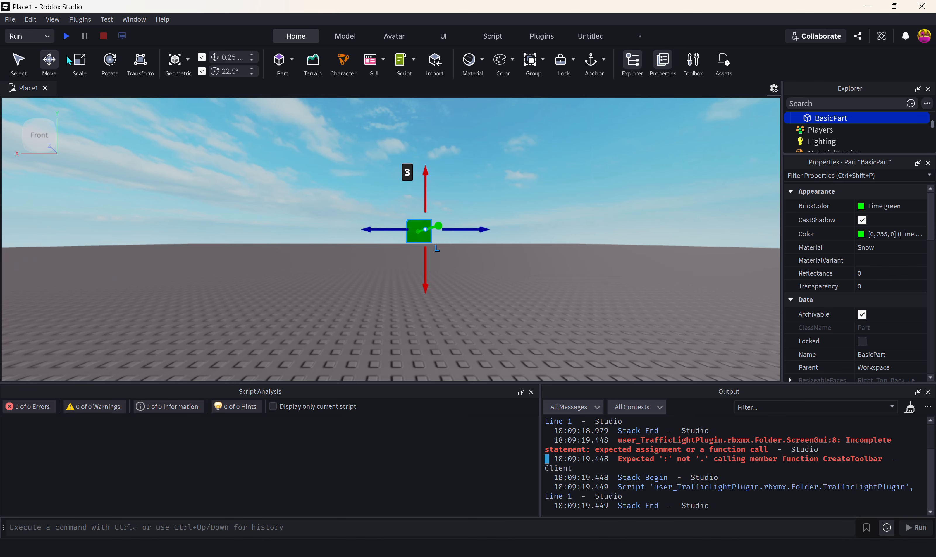
{"action": "left_click", "coordinate": [66, 37]}
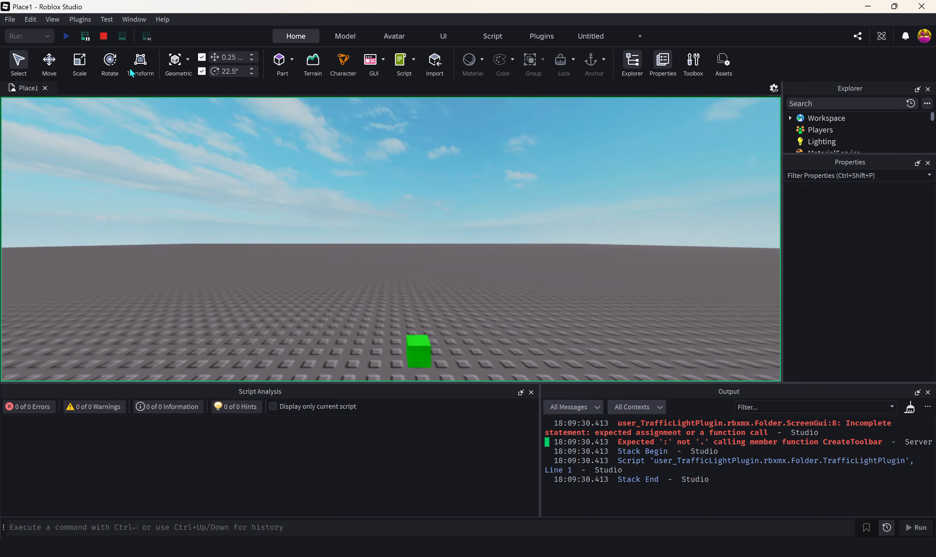
{"action": "left_click", "coordinate": [103, 35]}
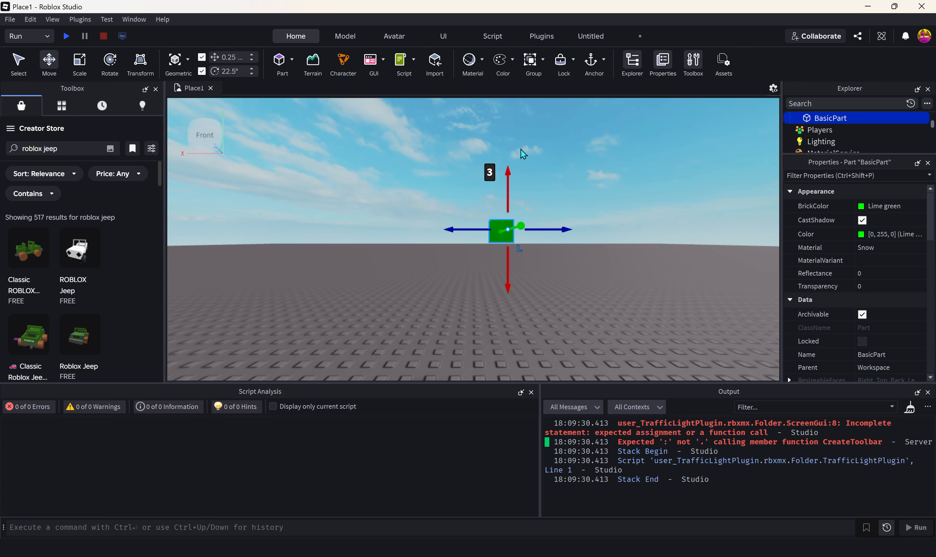
{"action": "left_click", "coordinate": [155, 89]}
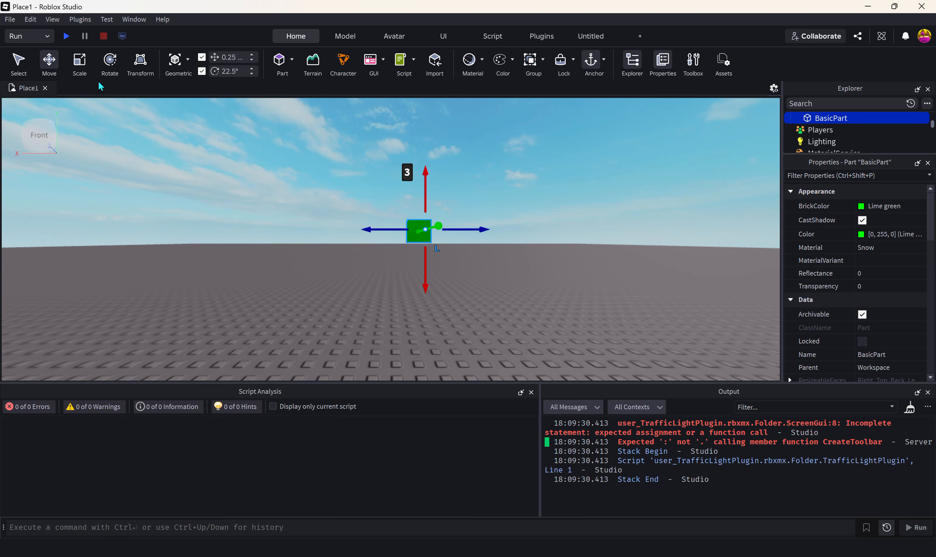
Step: Run the simulation again with the part anchored, then stop it and close the Toolbox
{"action": "left_click", "coordinate": [66, 35]}
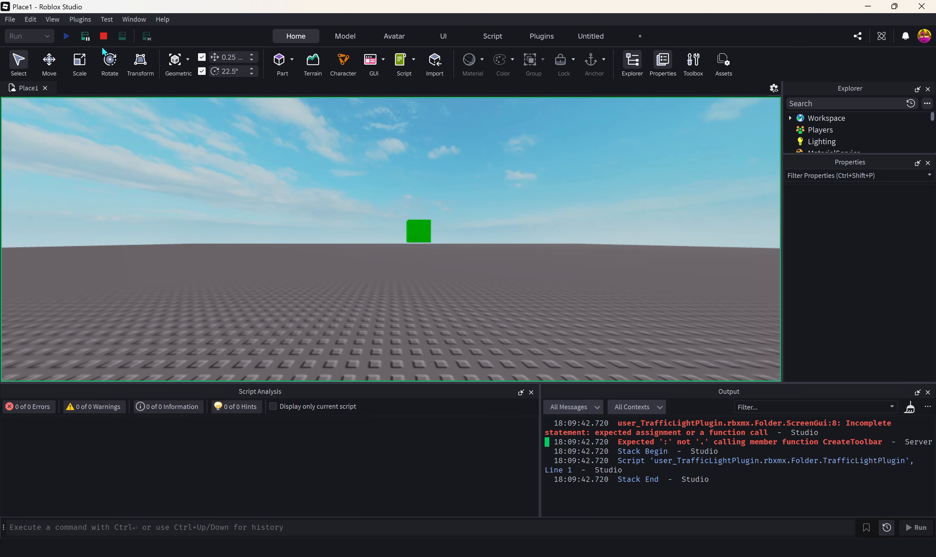
{"action": "left_click", "coordinate": [103, 36]}
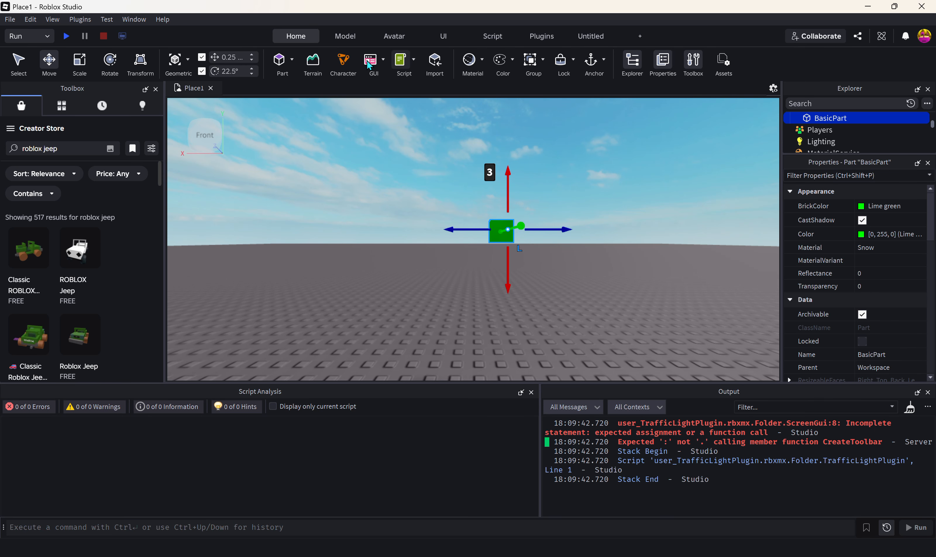
{"action": "left_click", "coordinate": [155, 89]}
Step: Examine the part's physical settings, including CustomPhysicalProperties, Massless and RootPriority
{"action": "scroll", "coordinate": [924, 328], "scroll_direction": "down", "scroll_amount": 3}
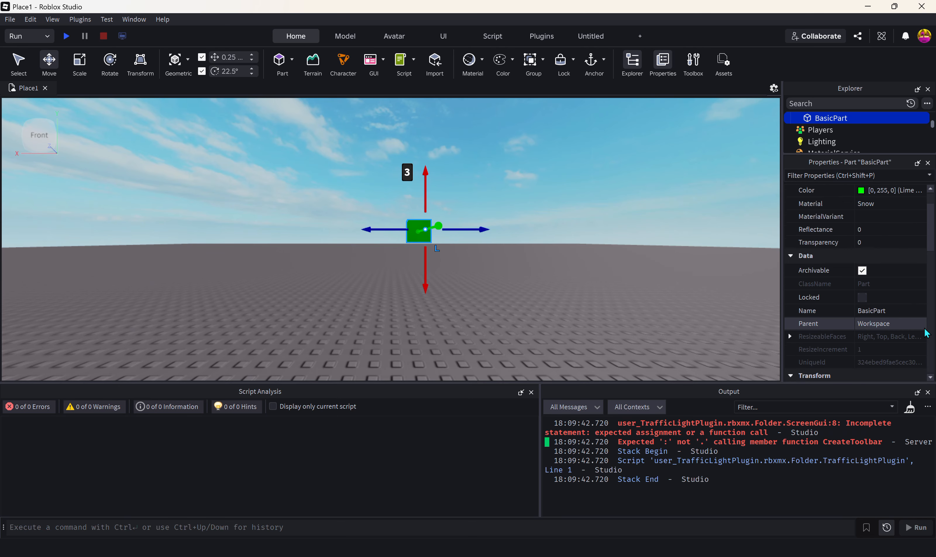
{"action": "scroll", "coordinate": [924, 332], "scroll_direction": "down", "scroll_amount": 2}
{"action": "scroll", "coordinate": [924, 332], "scroll_direction": "up", "scroll_amount": 5}
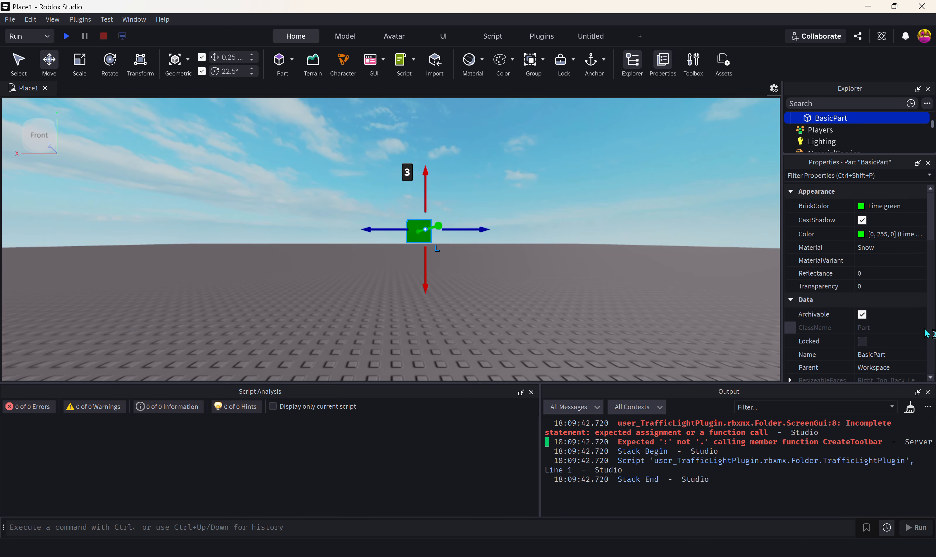
{"action": "scroll", "coordinate": [926, 333], "scroll_direction": "down", "scroll_amount": 10}
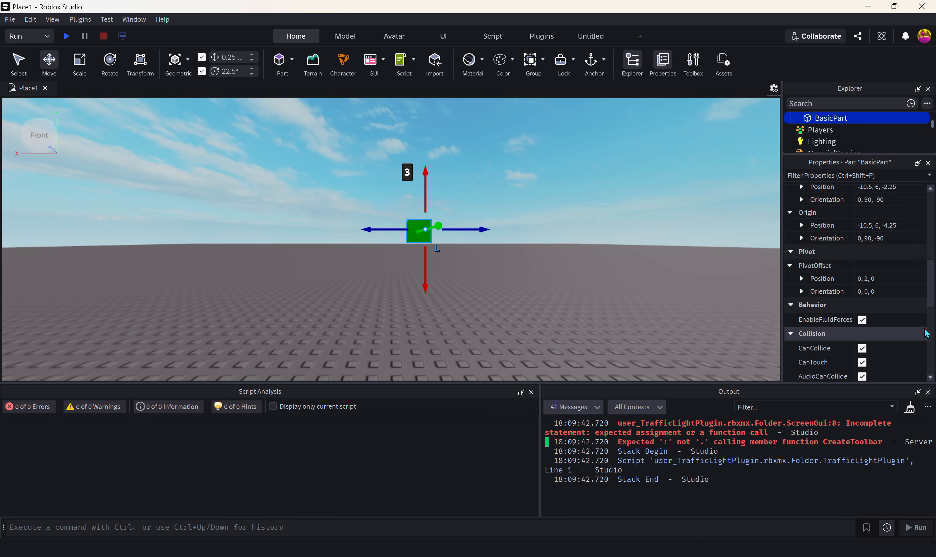
{"action": "scroll", "coordinate": [926, 333], "scroll_direction": "down", "scroll_amount": 8}
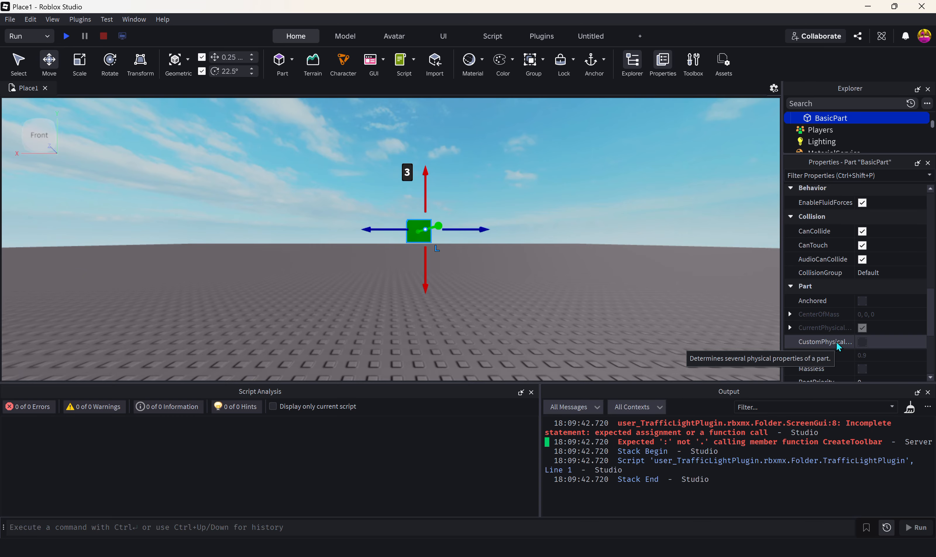
{"action": "scroll", "coordinate": [825, 346], "scroll_direction": "down", "scroll_amount": 1}
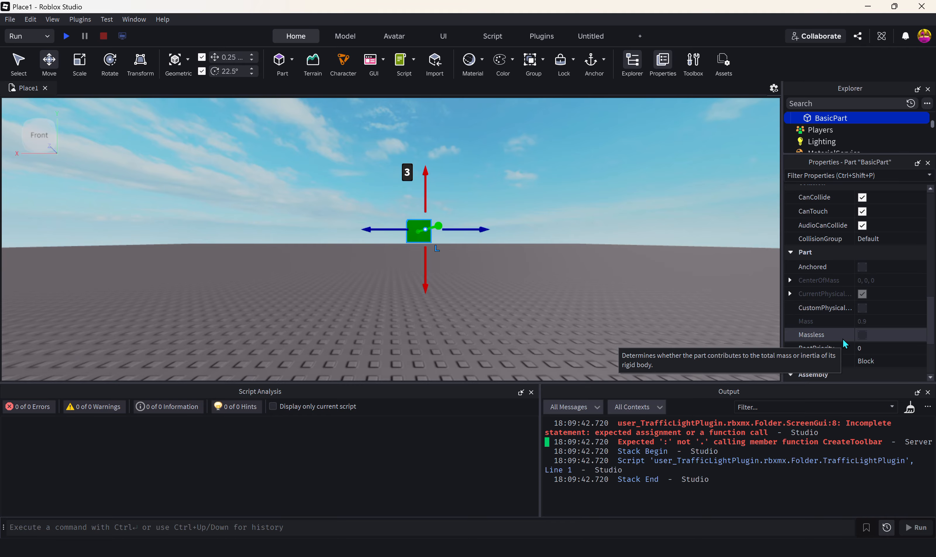
{"action": "scroll", "coordinate": [843, 338], "scroll_direction": "down", "scroll_amount": 1}
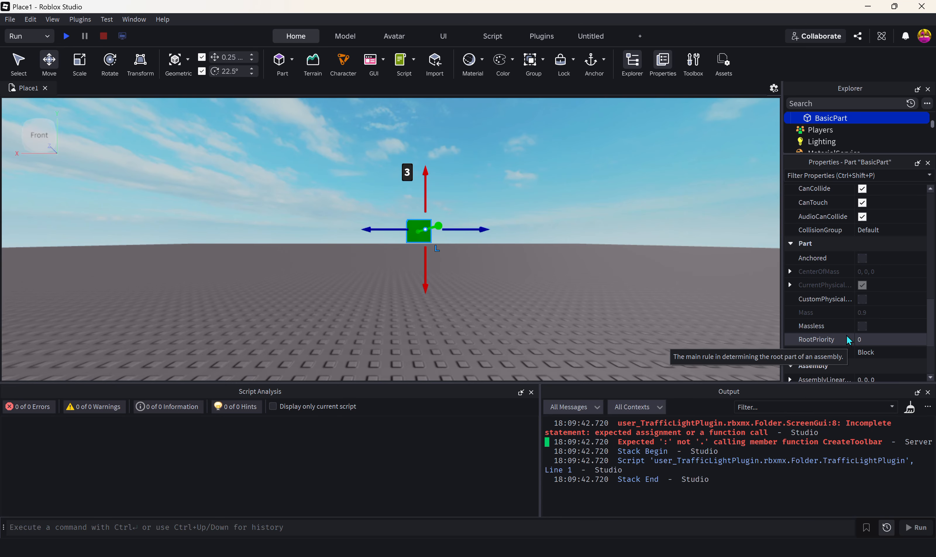
Step: Try the Ball and CornerWedge options for the part's Shape, and leave the shape set to Wedge
{"action": "left_click", "coordinate": [873, 353]}
{"action": "left_click", "coordinate": [899, 355]}
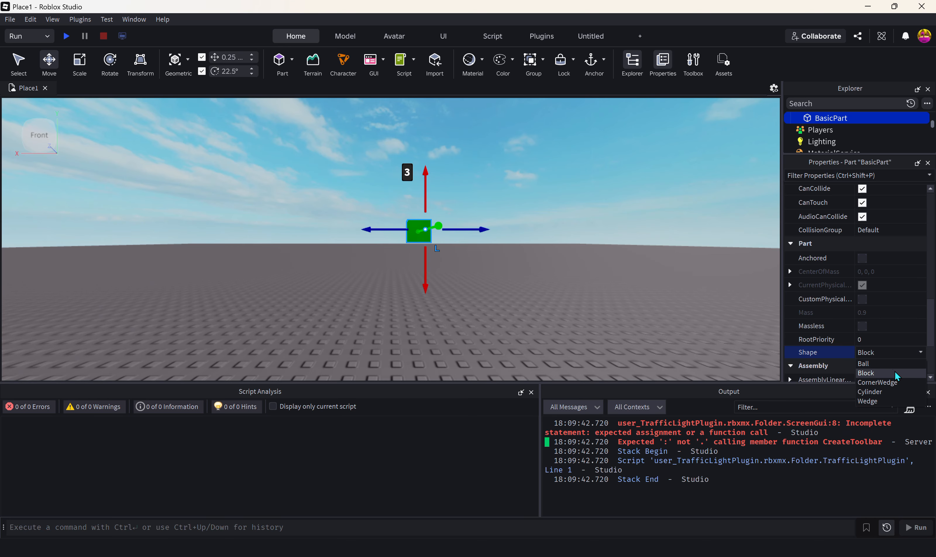
{"action": "left_click", "coordinate": [887, 365]}
{"action": "left_click", "coordinate": [890, 352]}
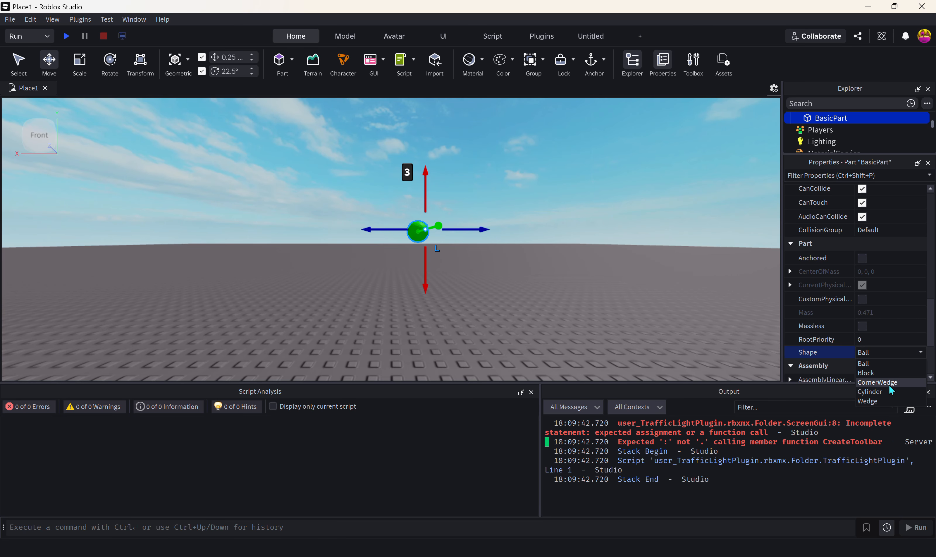
{"action": "left_click", "coordinate": [889, 391]}
{"action": "left_click", "coordinate": [890, 353]}
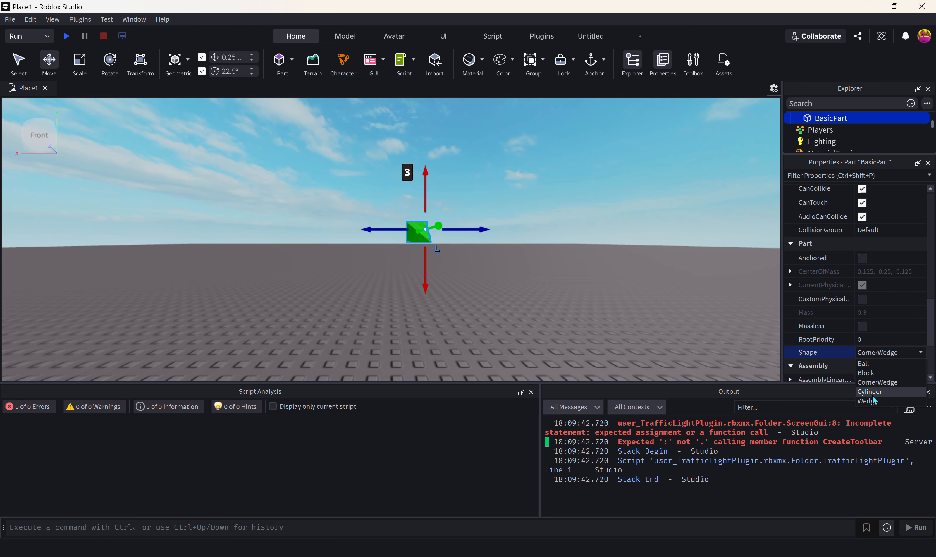
{"action": "left_click", "coordinate": [881, 380]}
{"action": "left_click", "coordinate": [888, 354]}
{"action": "left_click", "coordinate": [870, 390]}
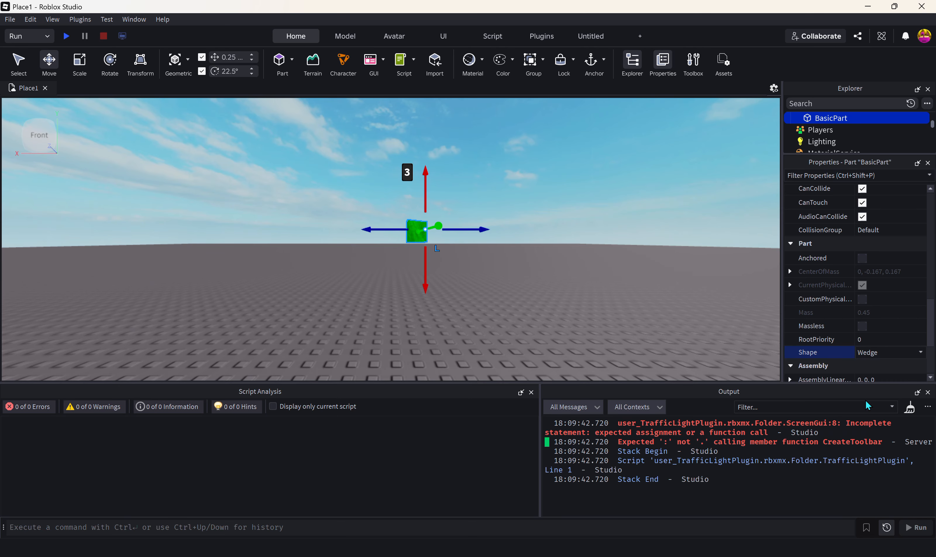
{"action": "left_click", "coordinate": [873, 354]}
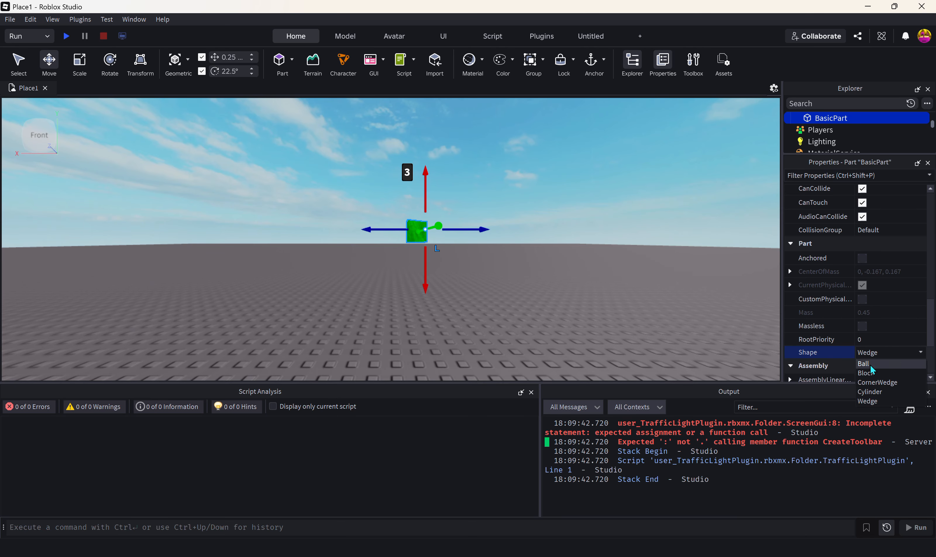
{"action": "left_click", "coordinate": [871, 366]}
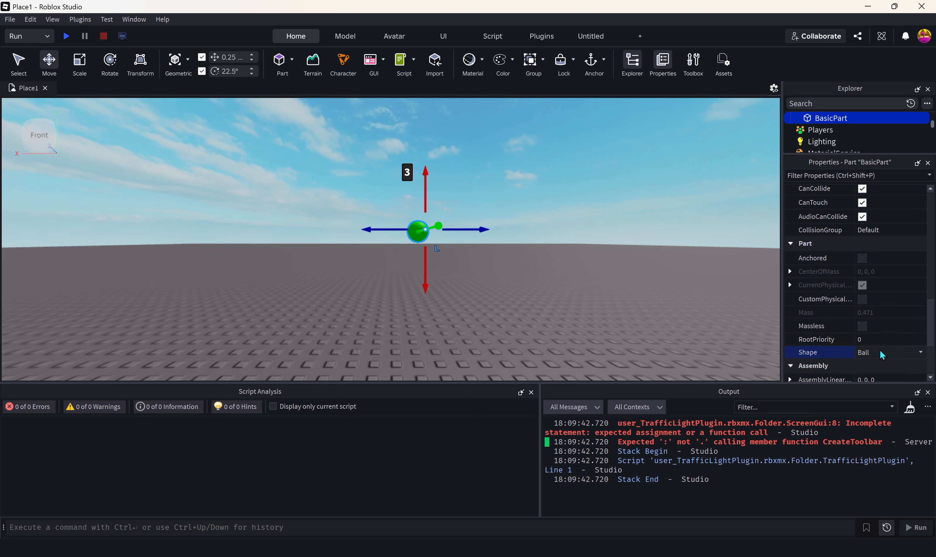
Step: Expand the part's AssemblyLinearVelocity into its X, Y and Z components and examine the Assembly properties
{"action": "scroll", "coordinate": [881, 352], "scroll_direction": "down", "scroll_amount": 3}
{"action": "left_click", "coordinate": [858, 343]}
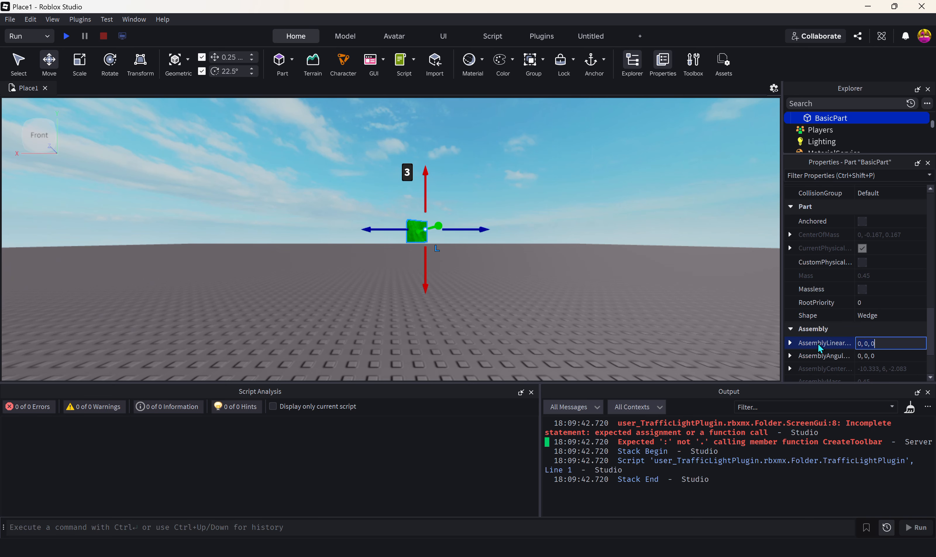
{"action": "left_click", "coordinate": [781, 344]}
{"action": "left_click", "coordinate": [789, 343]}
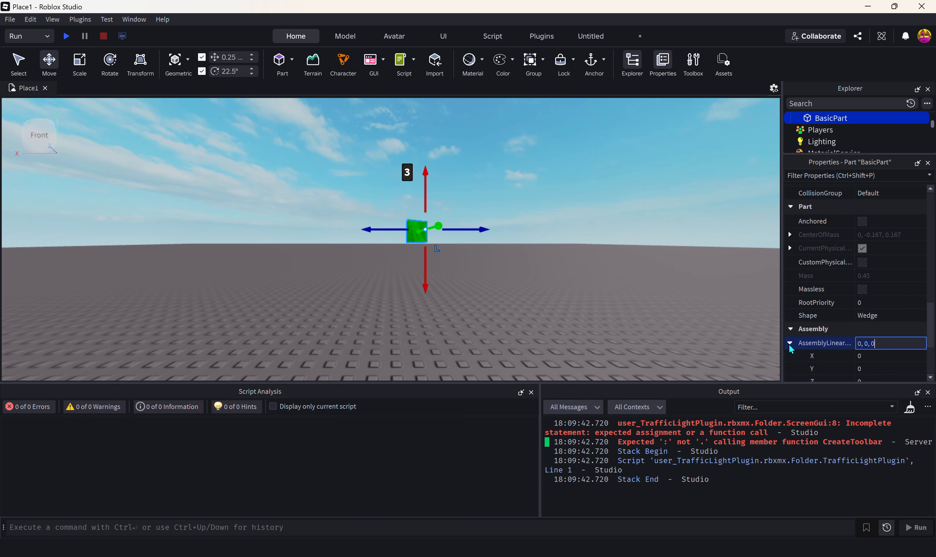
{"action": "scroll", "coordinate": [797, 348], "scroll_direction": "down", "scroll_amount": 1}
{"action": "scroll", "coordinate": [800, 347], "scroll_direction": "down", "scroll_amount": 1}
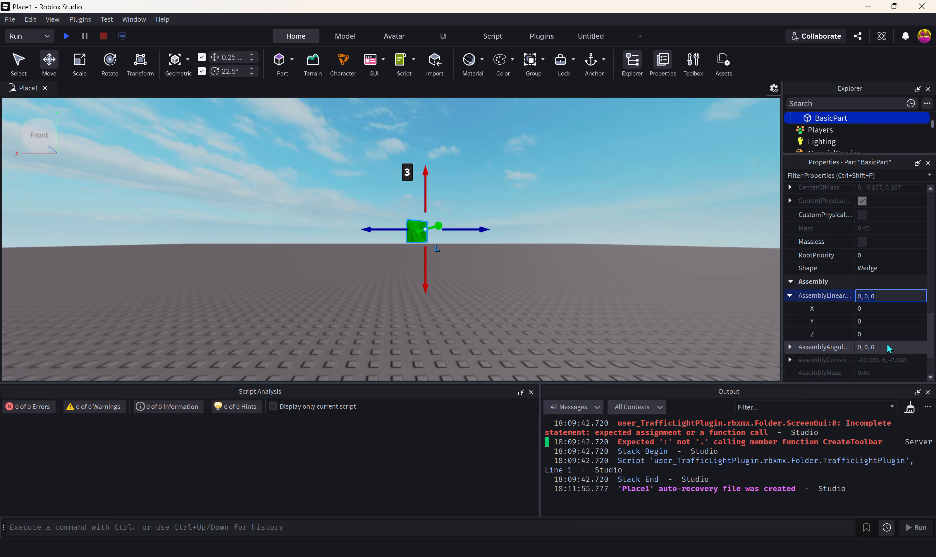
Step: Collapse the part's AssemblyLinearVelocity and examine the remaining Assembly properties, Tags and Attributes
{"action": "left_click", "coordinate": [790, 295]}
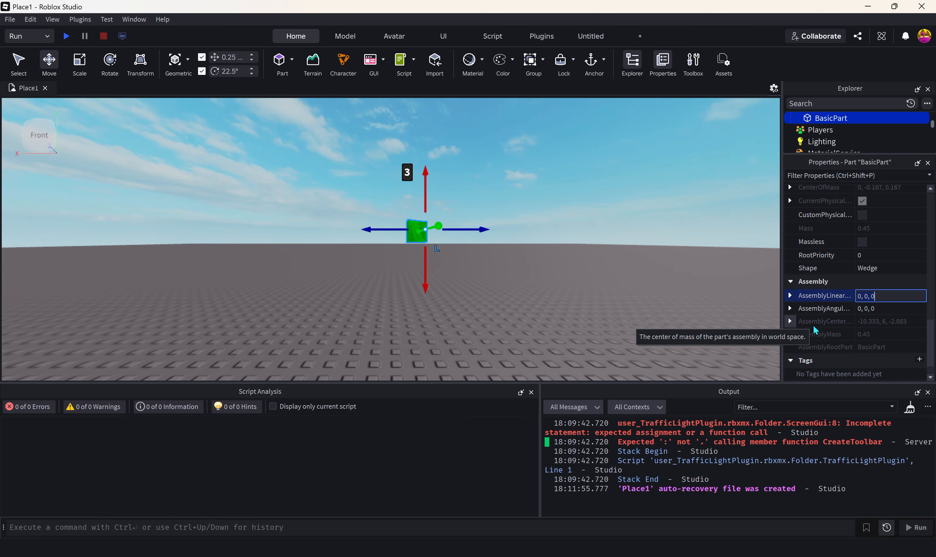
{"action": "scroll", "coordinate": [817, 349], "scroll_direction": "down", "scroll_amount": 2}
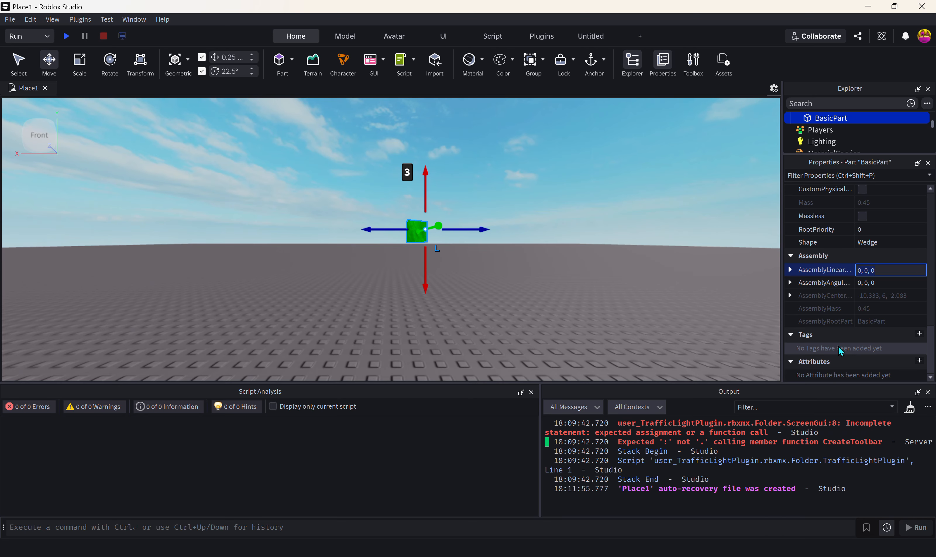
{"action": "scroll", "coordinate": [845, 349], "scroll_direction": "up", "scroll_amount": 10}
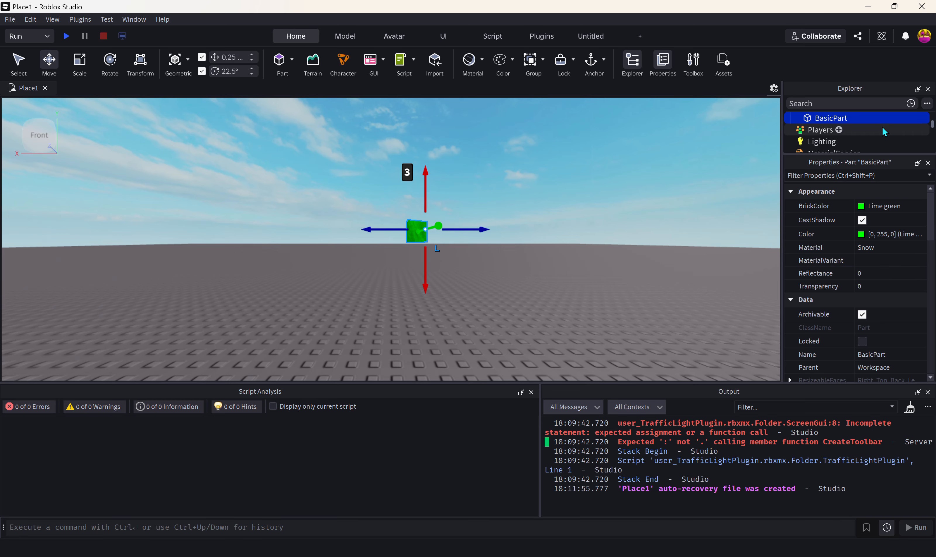
Step: Add a new Script to the Workspace and delete its default print line
{"action": "scroll", "coordinate": [882, 126], "scroll_direction": "up", "scroll_amount": 3}
{"action": "scroll", "coordinate": [883, 131], "scroll_direction": "down", "scroll_amount": 2}
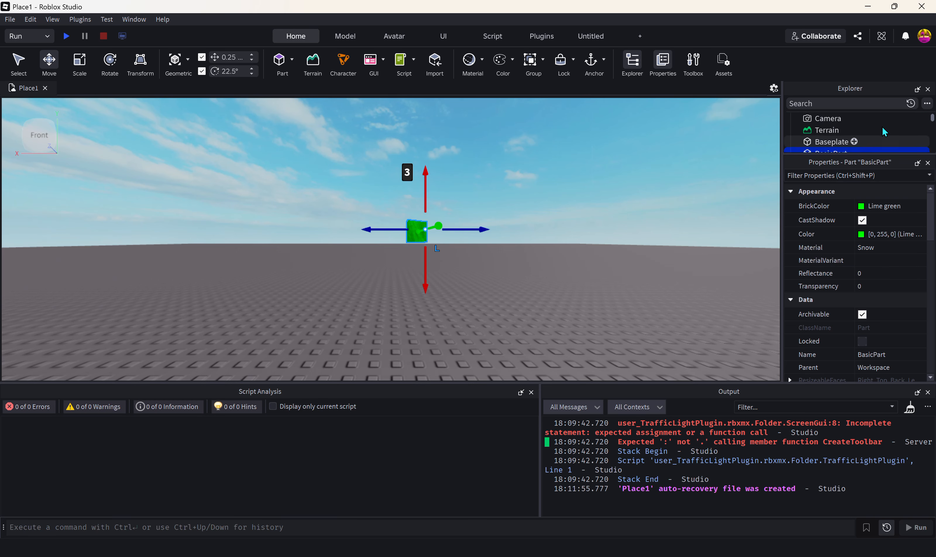
{"action": "scroll", "coordinate": [882, 131], "scroll_direction": "up", "scroll_amount": 2}
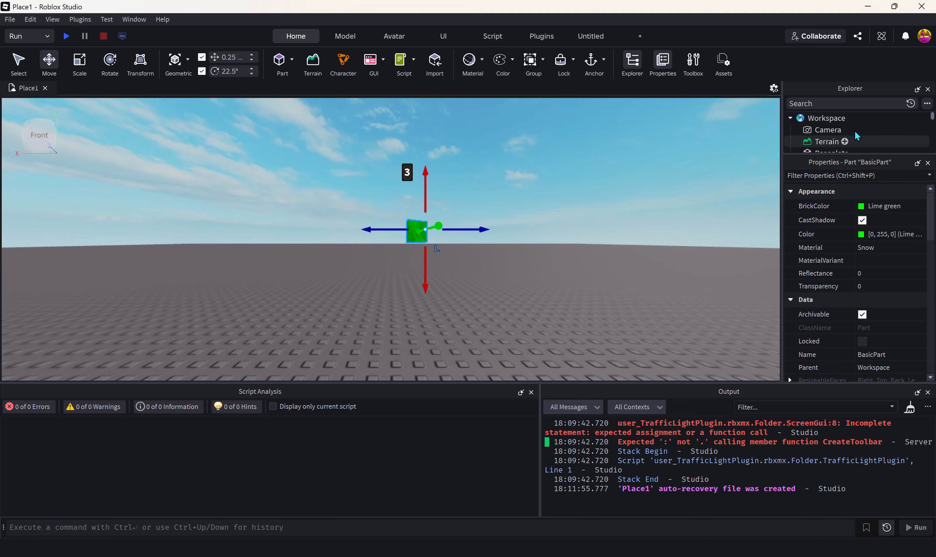
{"action": "left_click", "coordinate": [850, 118]}
{"action": "left_click", "coordinate": [741, 177]}
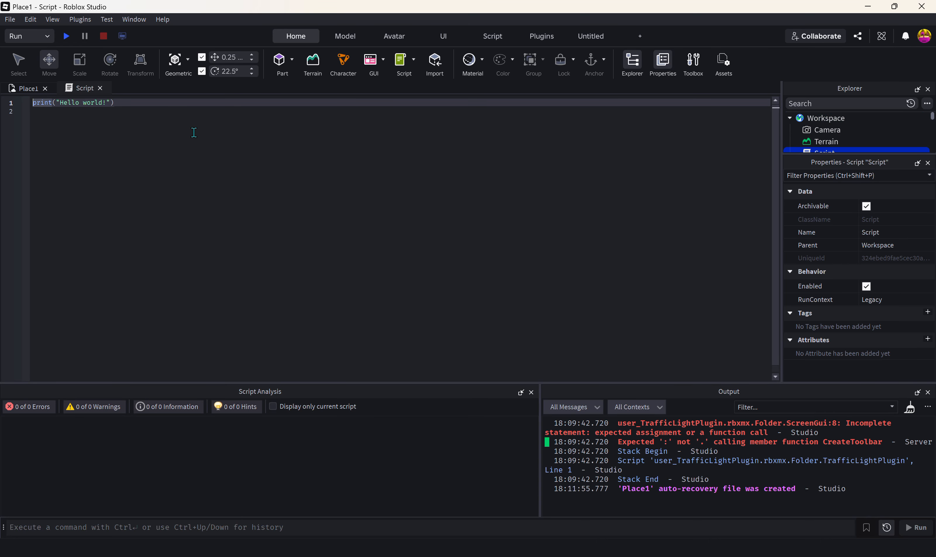
{"action": "left_click_drag", "start_coordinate": [128, 111], "coordinate": [3, 105]}
{"action": "key", "text": "BackSpace"}
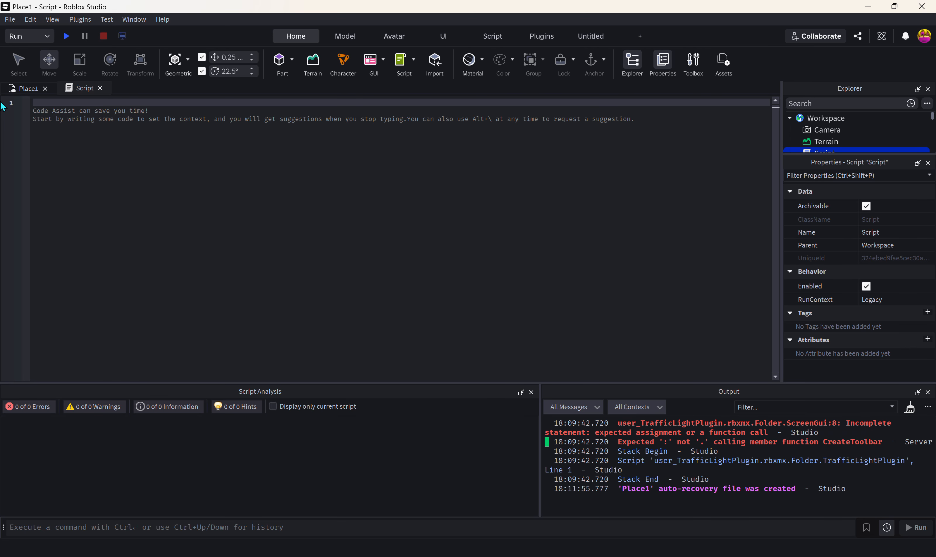
Step: Write the script line local part = workspace.BasicPart to reference the part
{"action": "type", "text": "local "}
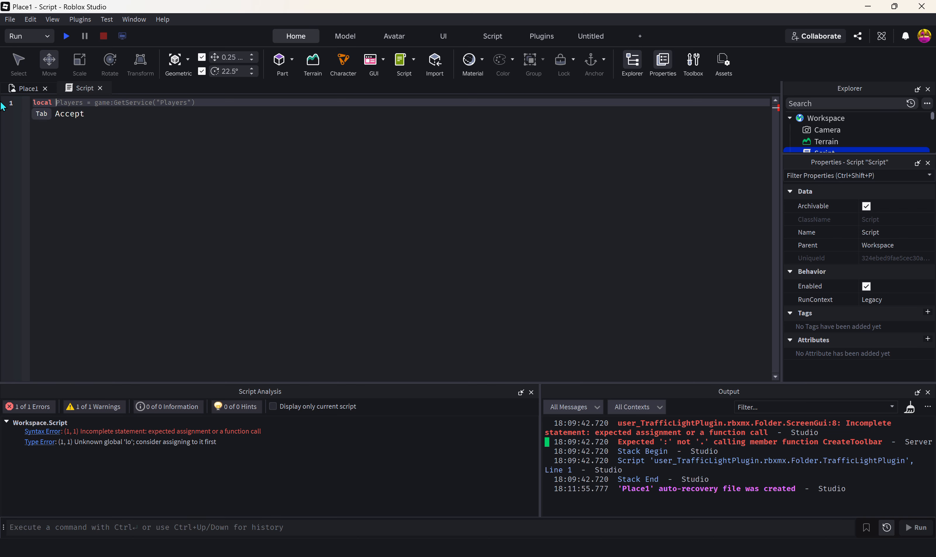
{"action": "type", "text": "part = "}
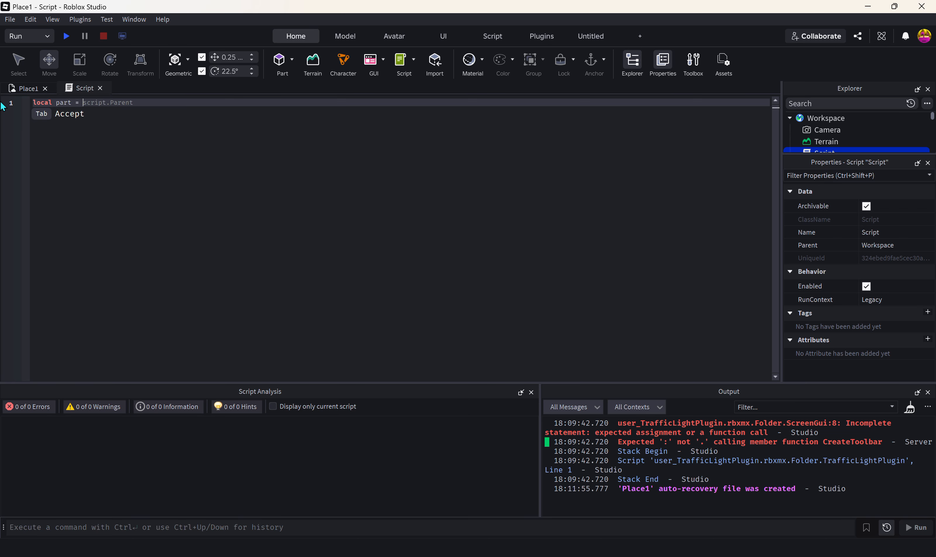
{"action": "type", "text": "W"}
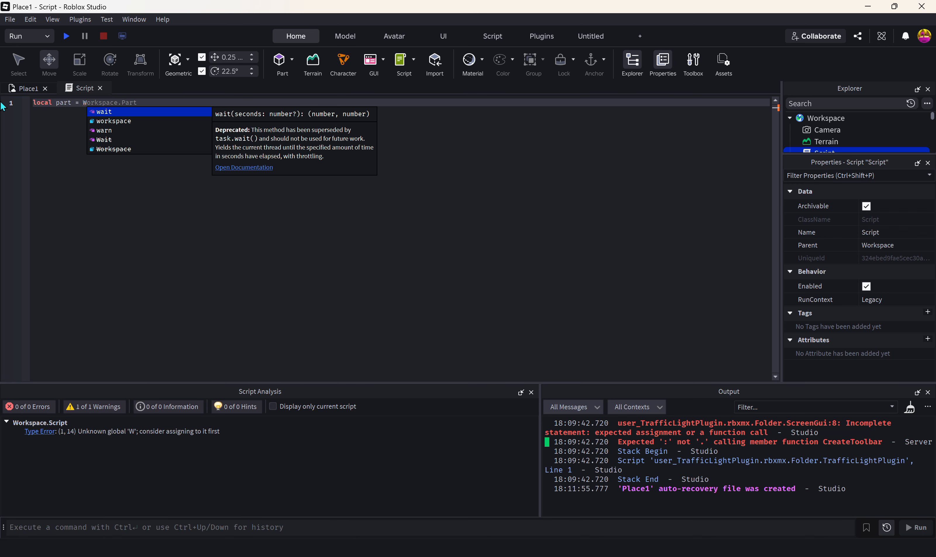
{"action": "left_click", "coordinate": [119, 121]}
{"action": "type", "text": "."}
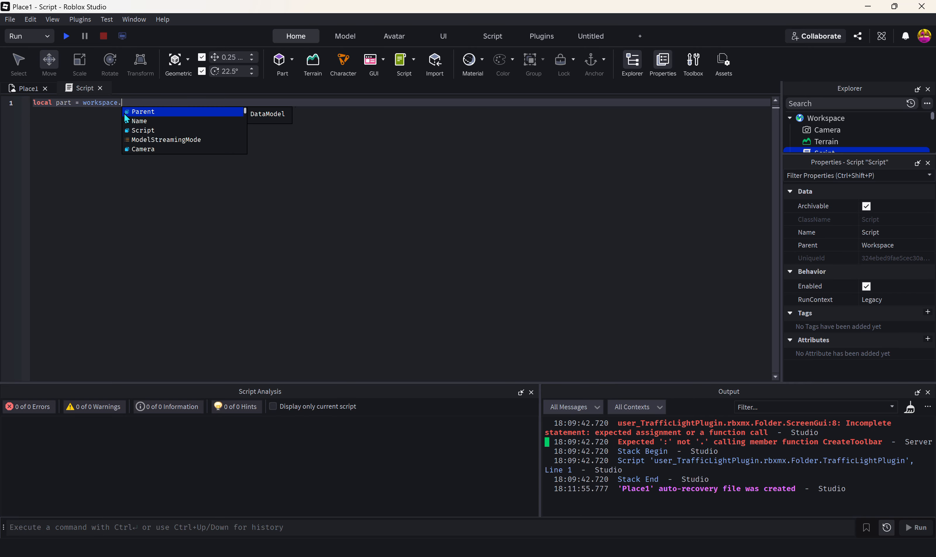
{"action": "type", "text": "P"}
{"action": "key", "text": "BackSpace"}
{"action": "type", "text": "B"}
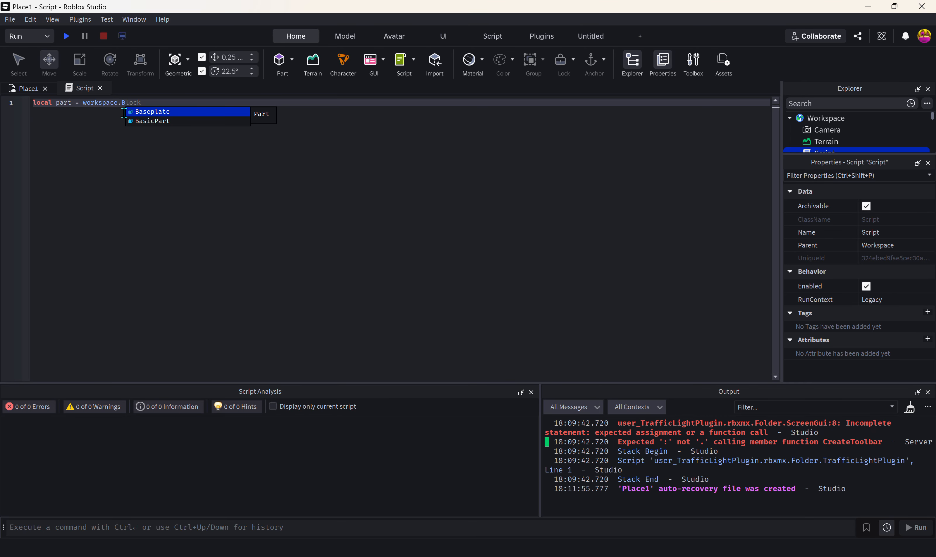
{"action": "key", "text": "Tab"}
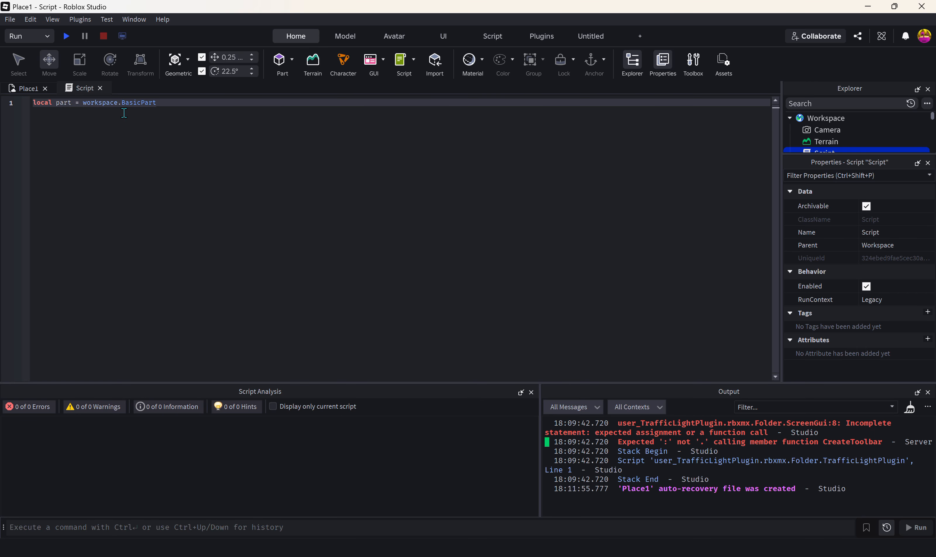
Step: Leave a blank line and add part.Name = "hehe" on line 3 to rename the part
{"action": "key", "text": "Return"}
{"action": "key", "text": "Return"}
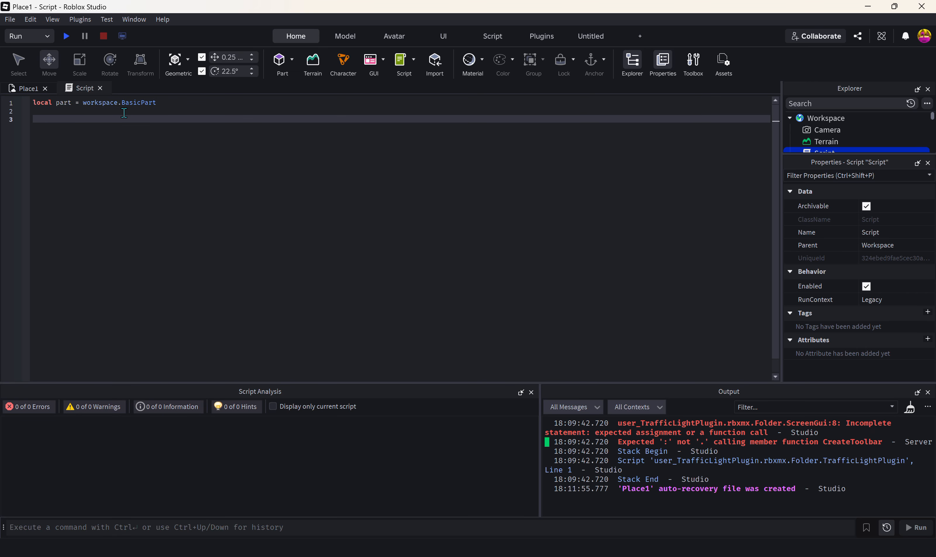
{"action": "type", "text": "p"}
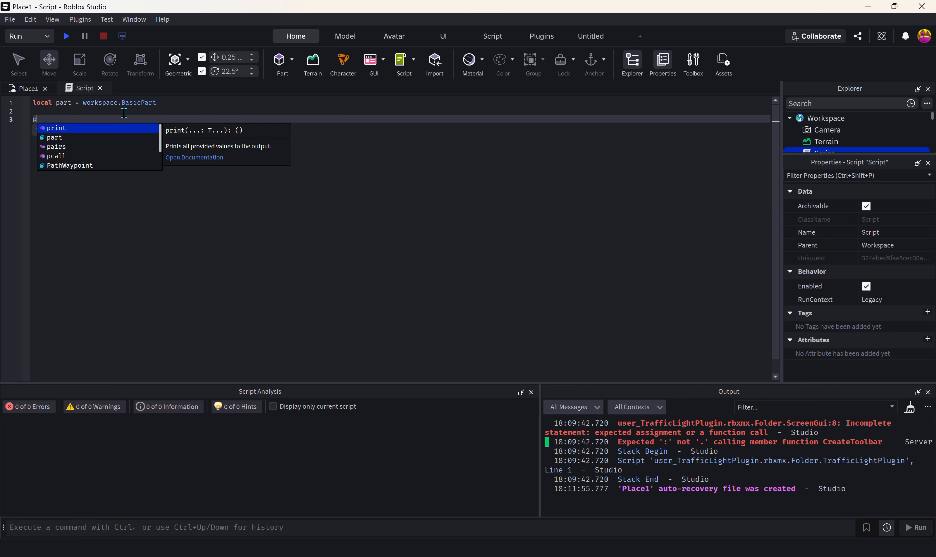
{"action": "type", "text": "art.Name ="}
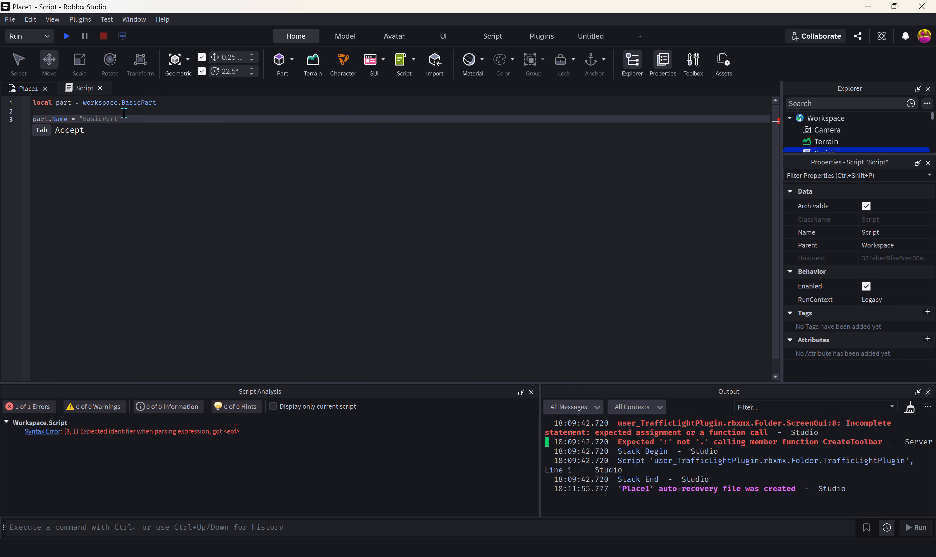
{"action": "type", "text": " \""}
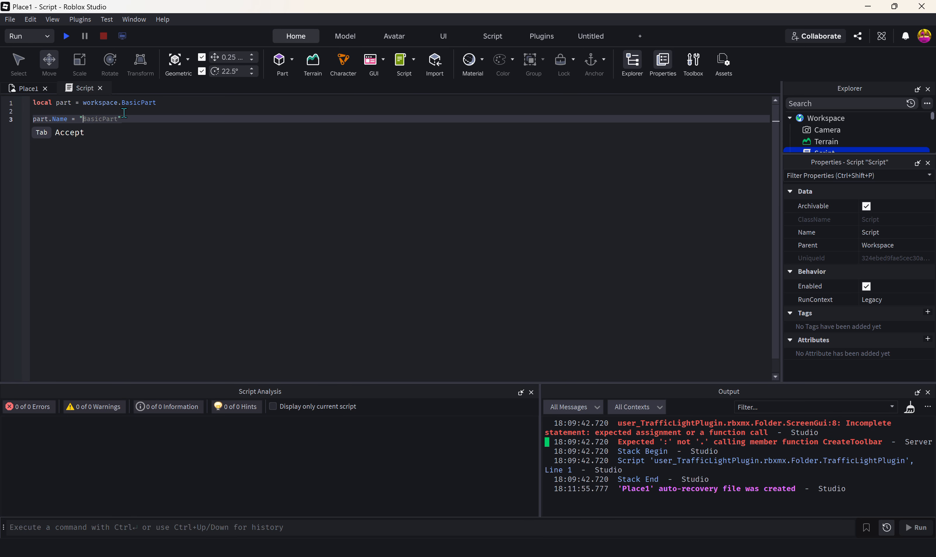
{"action": "type", "text": "hehe"}
{"action": "left_click", "coordinate": [157, 164]}
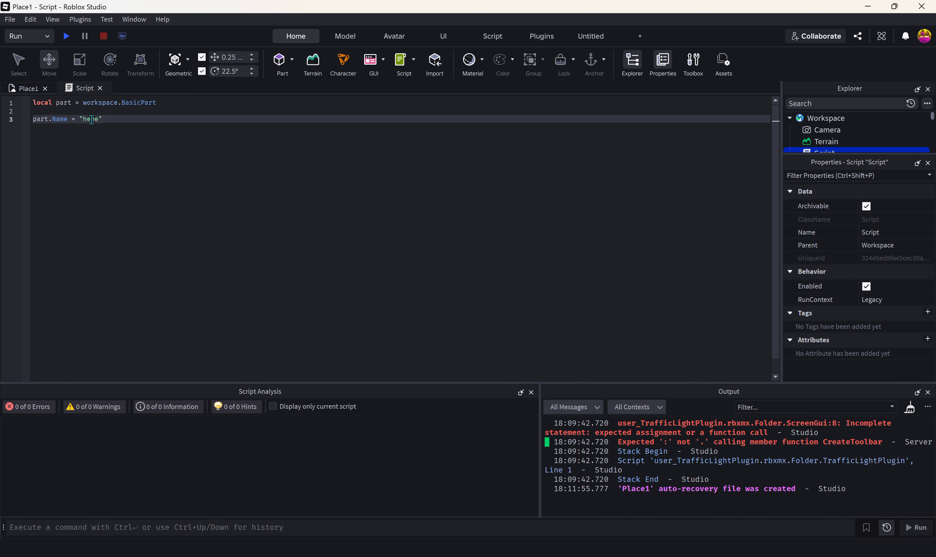
Step: Run the simulation, check the part's name under the expanded Workspace, and stop the simulation
{"action": "scroll", "coordinate": [819, 127], "scroll_direction": "down", "scroll_amount": 2}
{"action": "scroll", "coordinate": [819, 127], "scroll_direction": "up", "scroll_amount": 2}
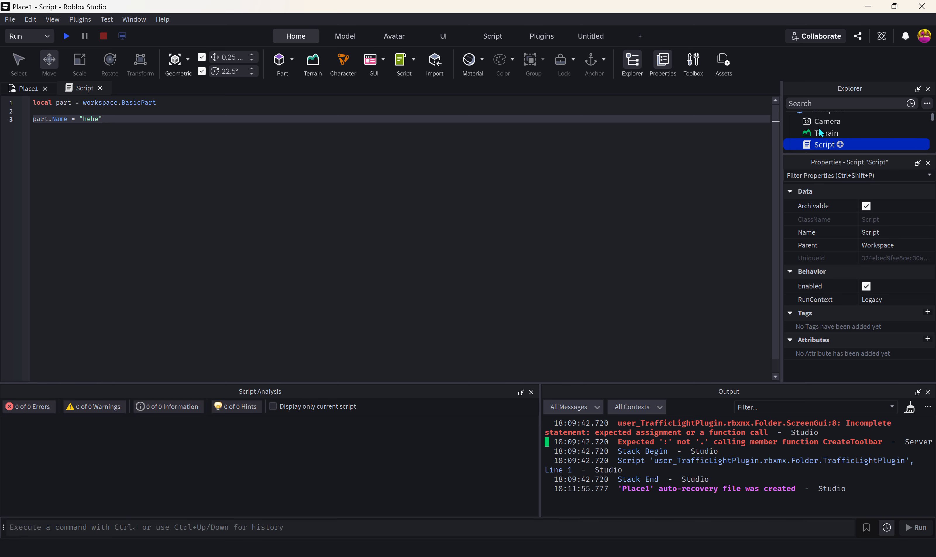
{"action": "scroll", "coordinate": [828, 116], "scroll_direction": "down", "scroll_amount": 2}
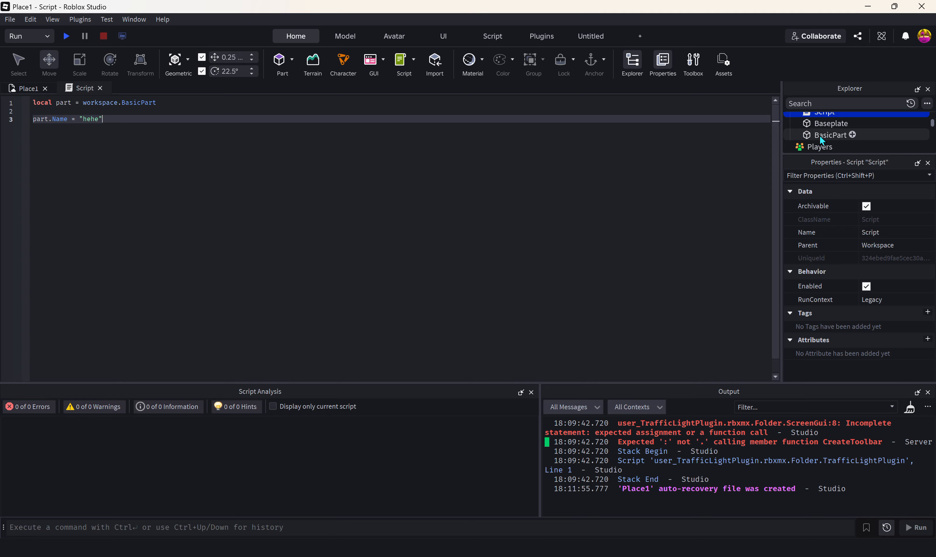
{"action": "left_click", "coordinate": [67, 35]}
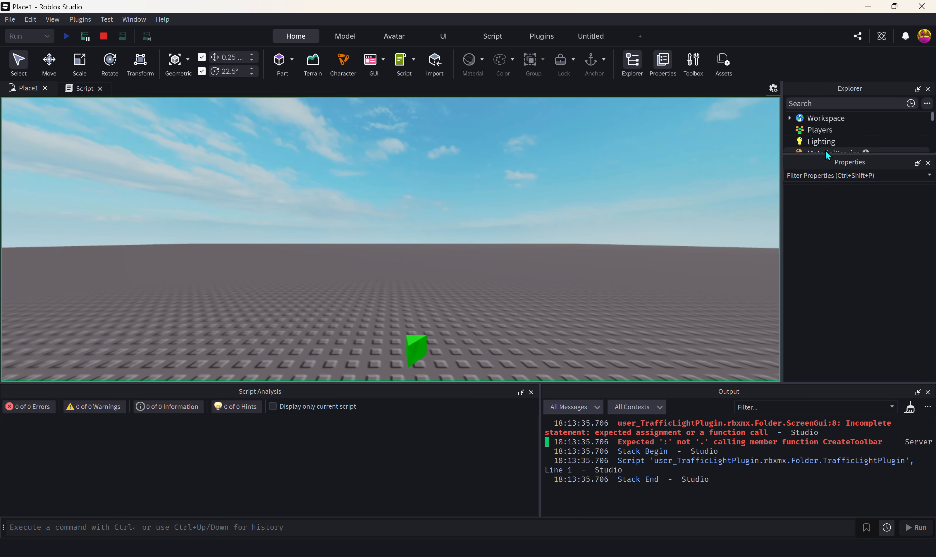
{"action": "left_click", "coordinate": [790, 118]}
{"action": "scroll", "coordinate": [815, 135], "scroll_direction": "down", "scroll_amount": 3}
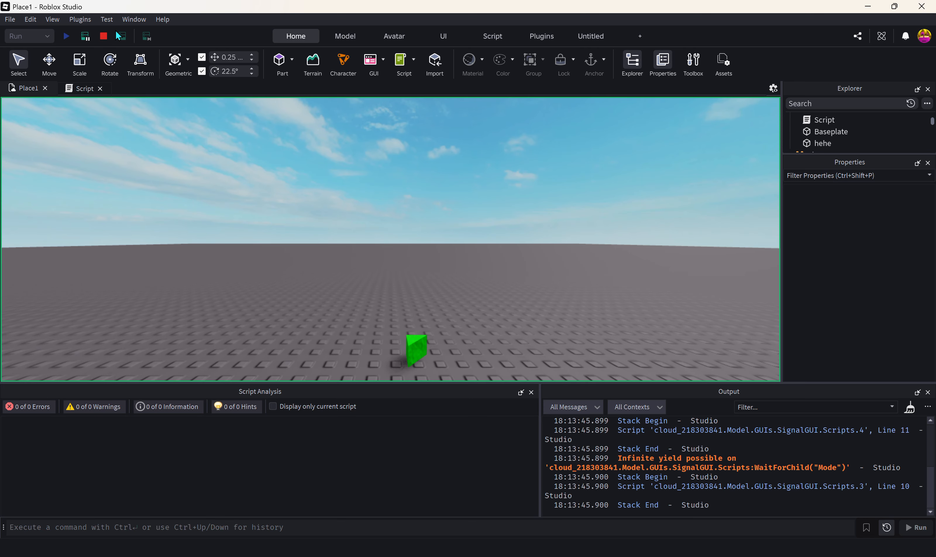
{"action": "left_click", "coordinate": [103, 36]}
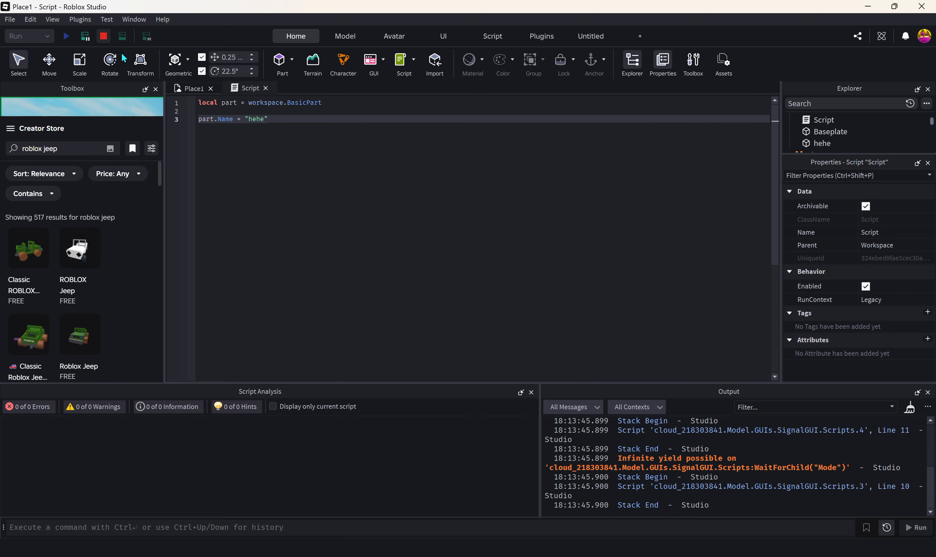